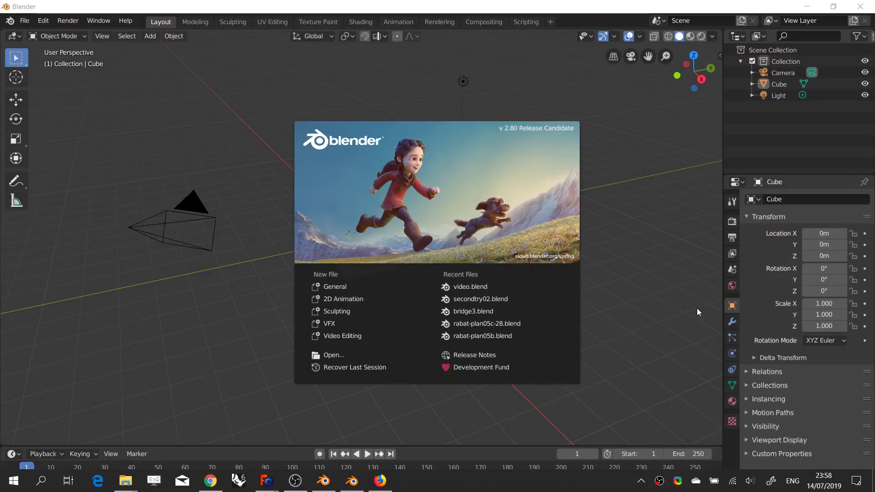
Visit the Blender 2.80 release countdown page in Firefox, then minimize the browser.
click(380, 481)
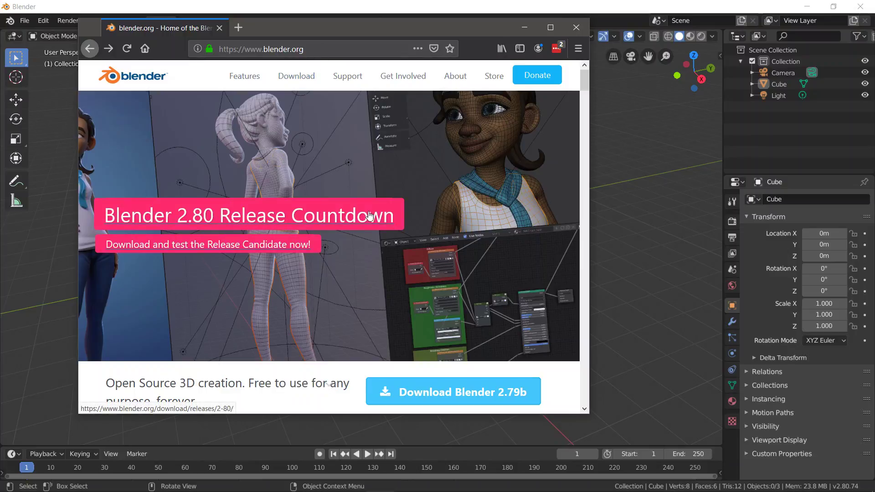
click(192, 223)
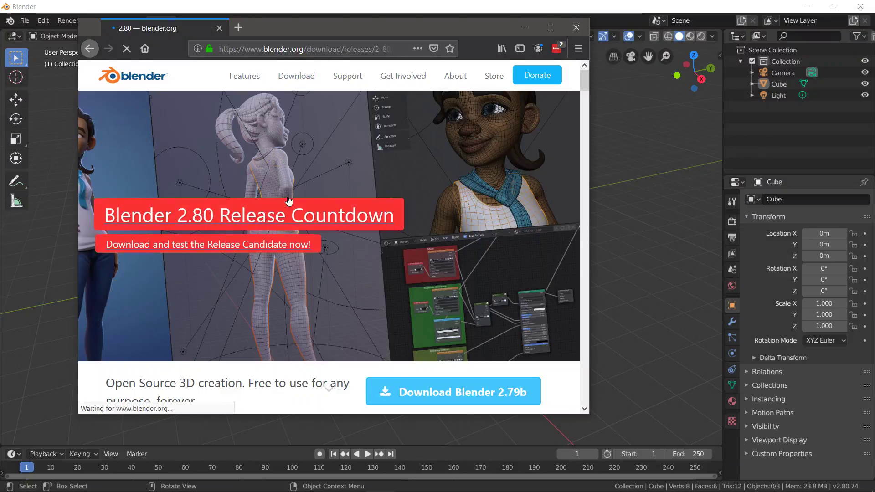
scroll(326, 196, down, 3)
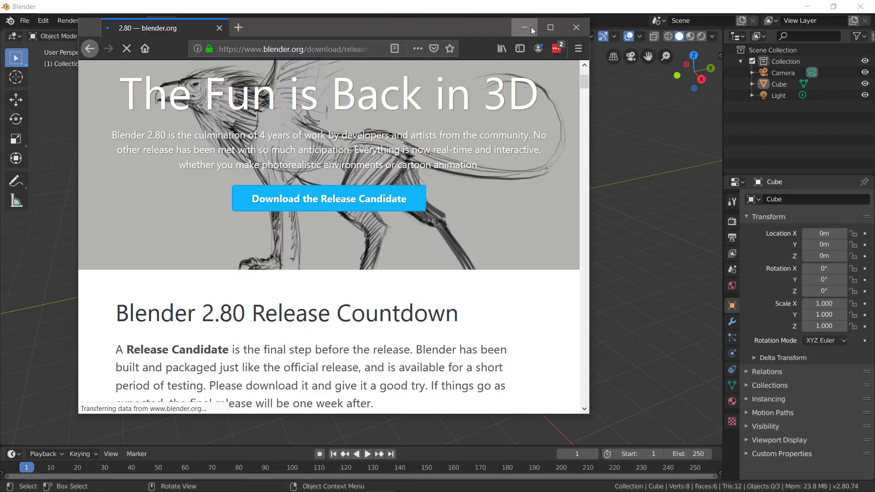
click(525, 27)
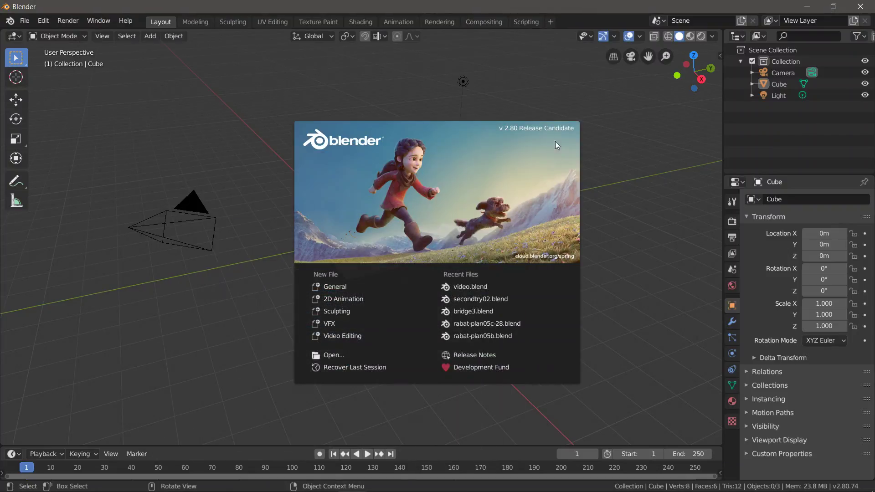
Dismiss Blender's splash screen and head through the File menu toward Edit.
click(260, 125)
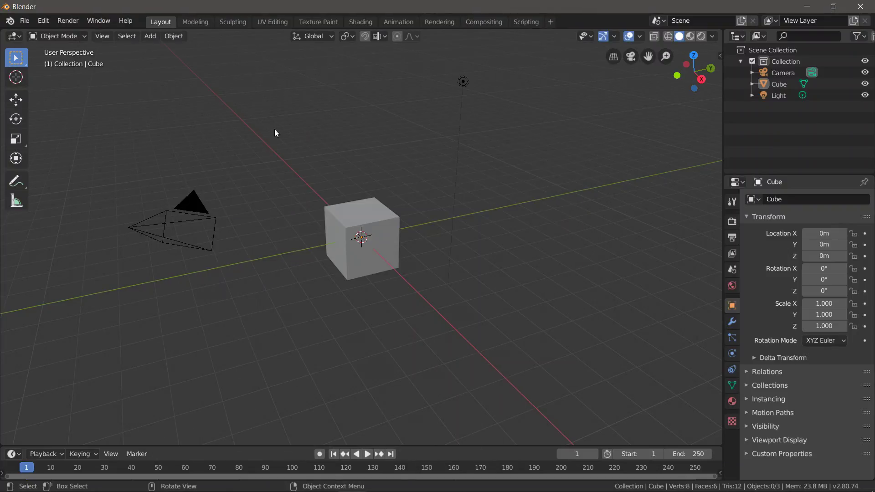
click(25, 21)
mouse_move(44, 23)
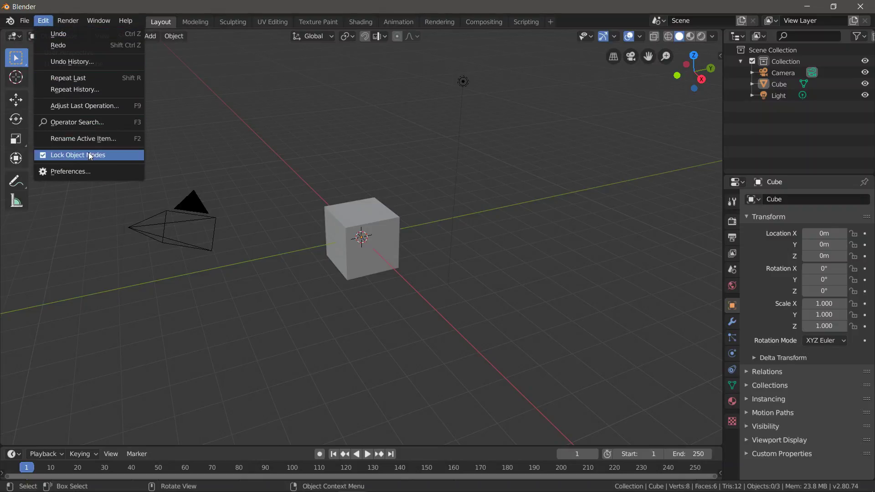
In Add-ons preferences, filter by 'arc' and toggle Add Mesh: Archipack off and back on.
click(89, 172)
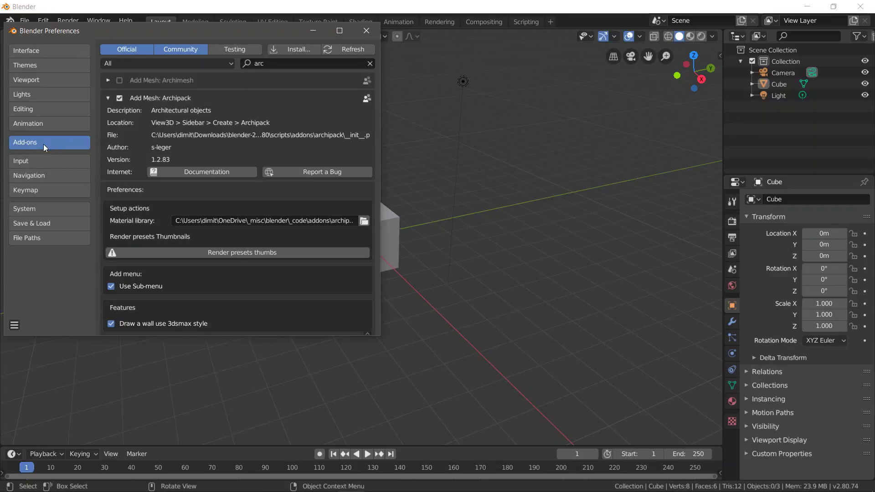
click(280, 65)
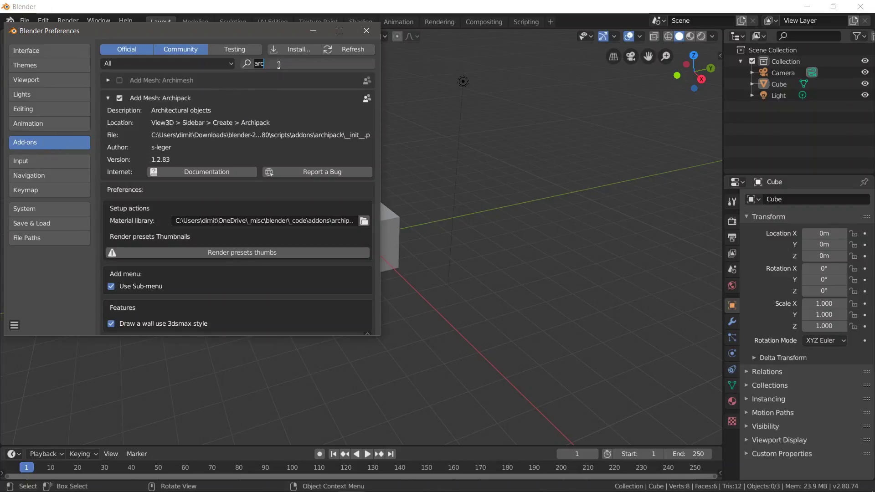
text(arc)
click(124, 97)
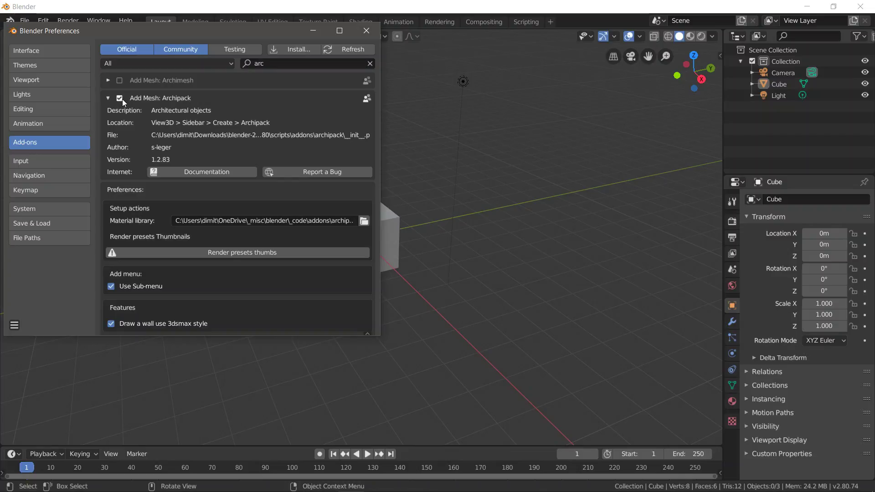
click(123, 100)
click(122, 100)
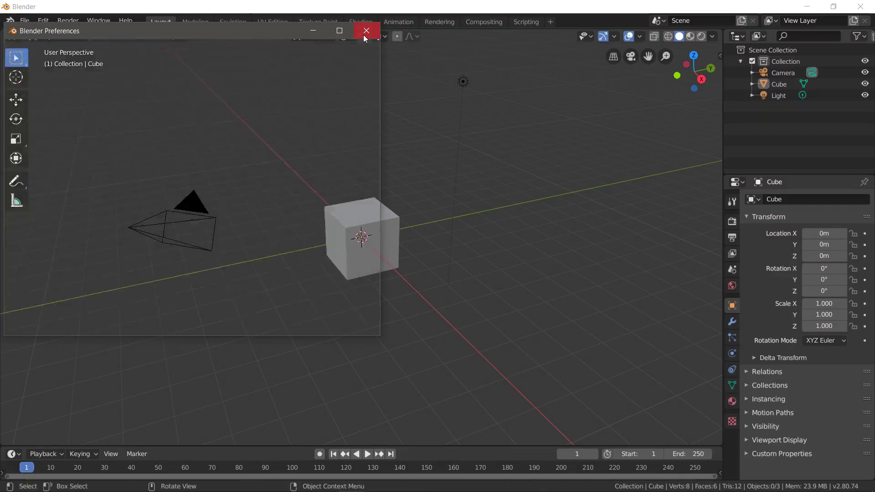
Close the Preferences window and delete the default cube.
click(365, 32)
click(364, 211)
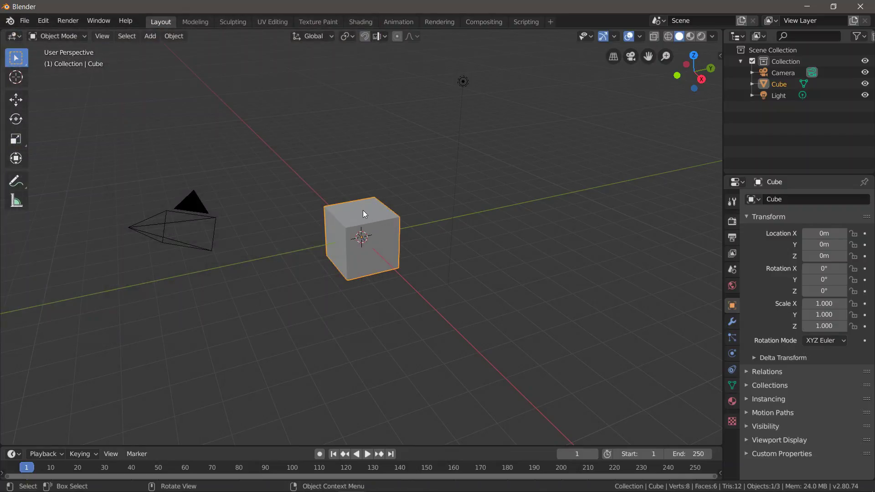
key(x)
click(364, 212)
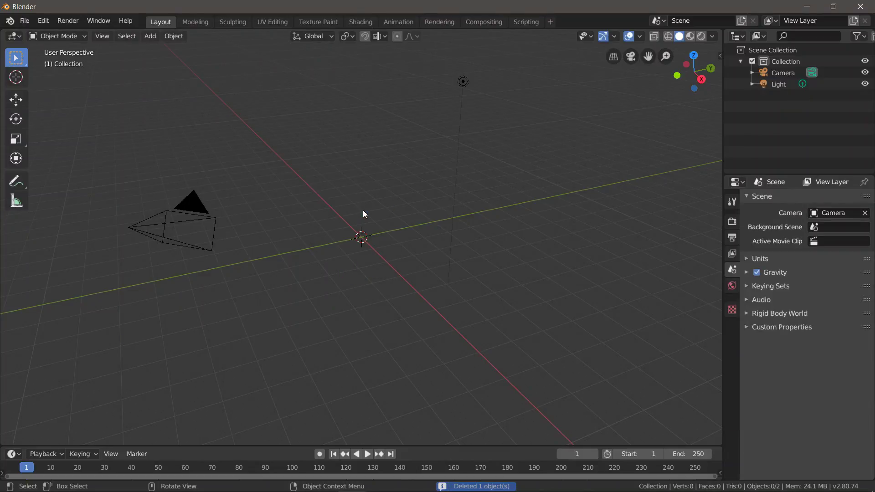
Add an Archipack Stair via Add > Mesh > Archipack to bring up its presets.
click(149, 36)
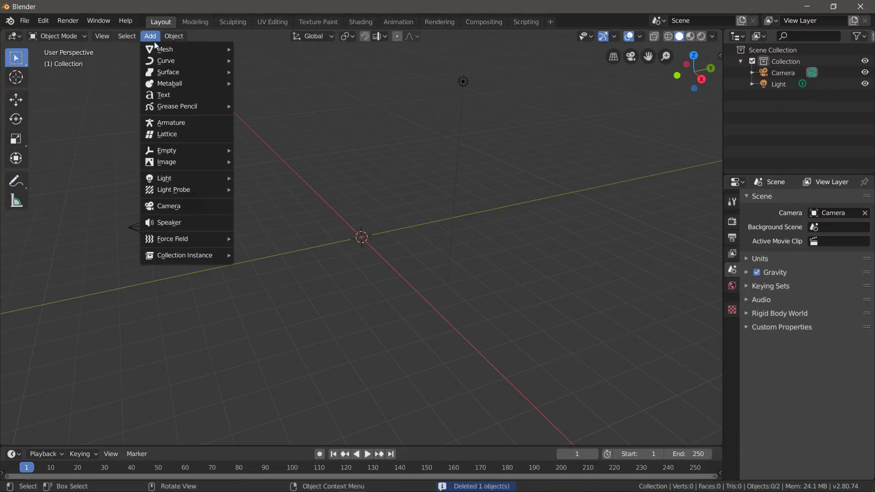
mouse_move(160, 48)
mouse_move(280, 176)
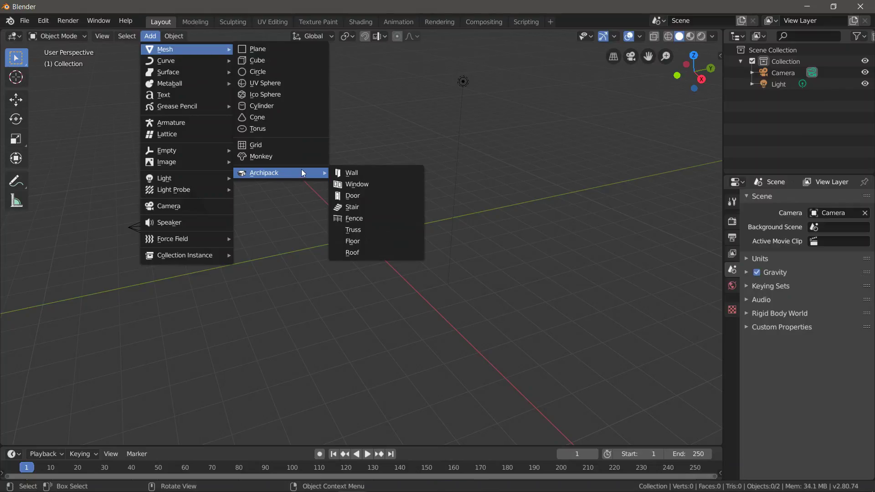
click(374, 204)
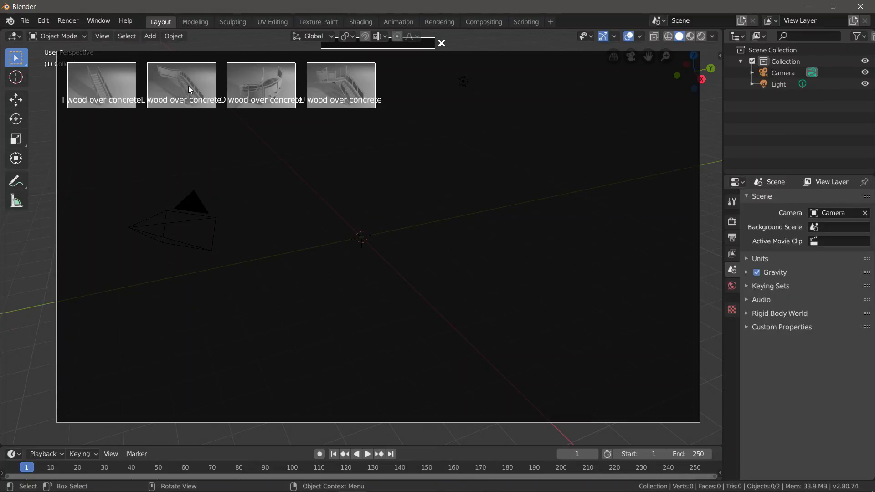
Create the stair from the first preset, lengthen it, and widen it to 2.4007.
click(113, 85)
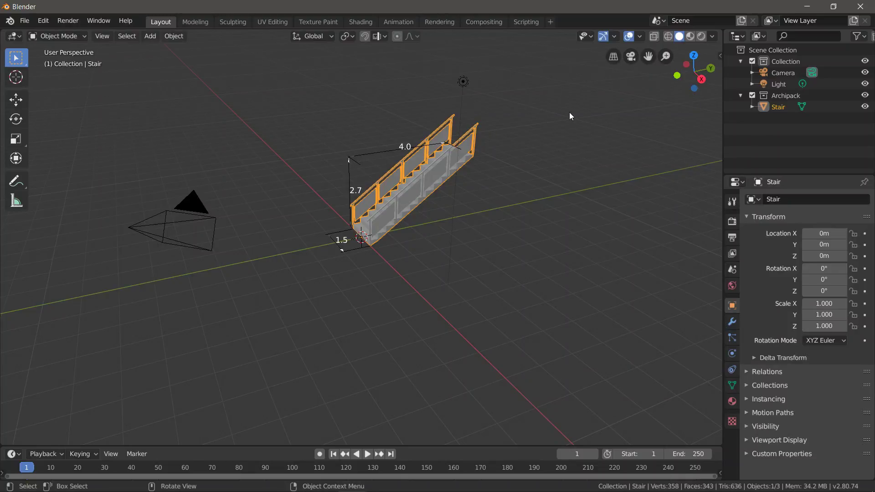
middle_drag(393, 180, 310, 244)
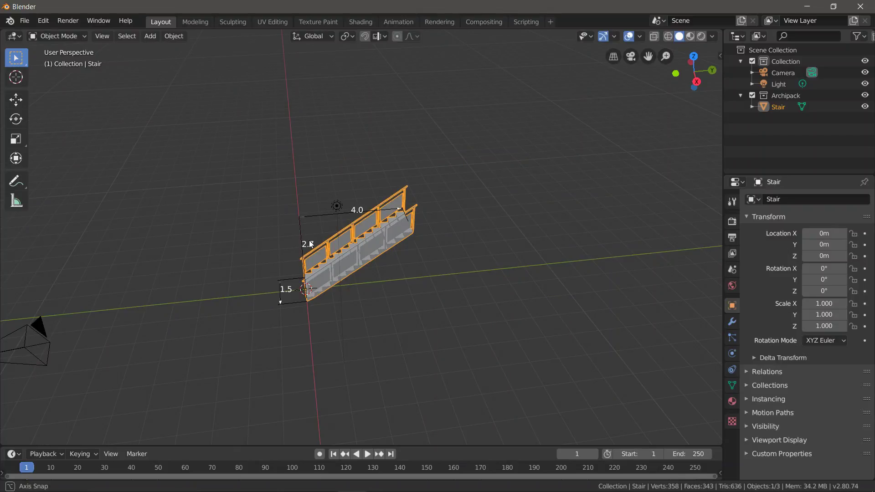
scroll(429, 192, up, 3)
drag(429, 192, 456, 213)
middle_drag(456, 213, 304, 337)
drag(303, 337, 338, 340)
Raise the stair to 3.4587 high and lengthen it further to 4.8155.
middle_drag(303, 306, 283, 173)
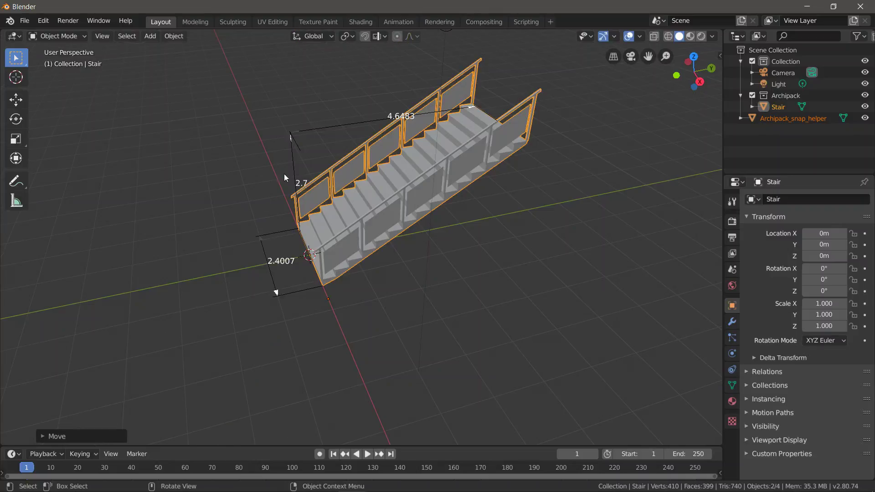
drag(291, 137, 343, 108)
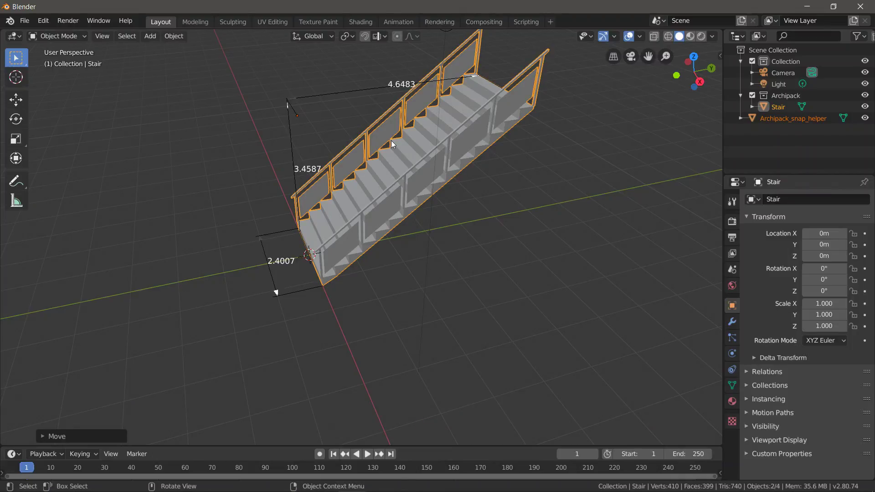
middle_drag(392, 145, 382, 211)
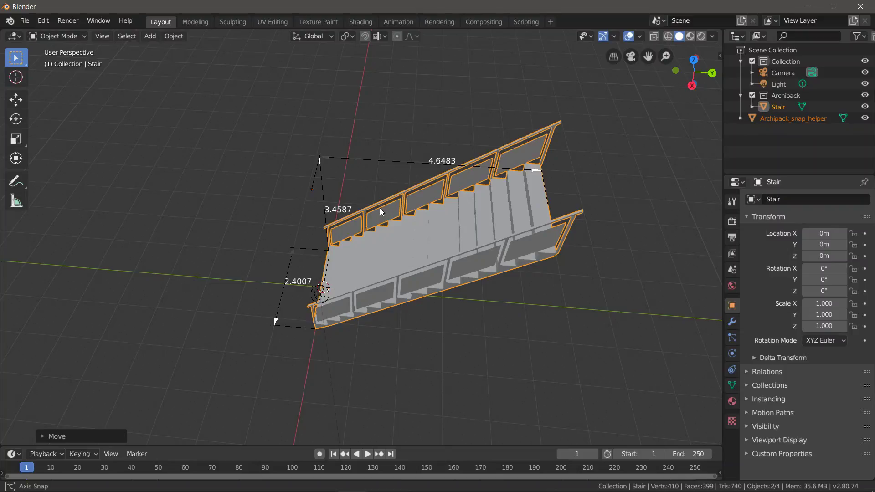
middle_drag(381, 210, 462, 121)
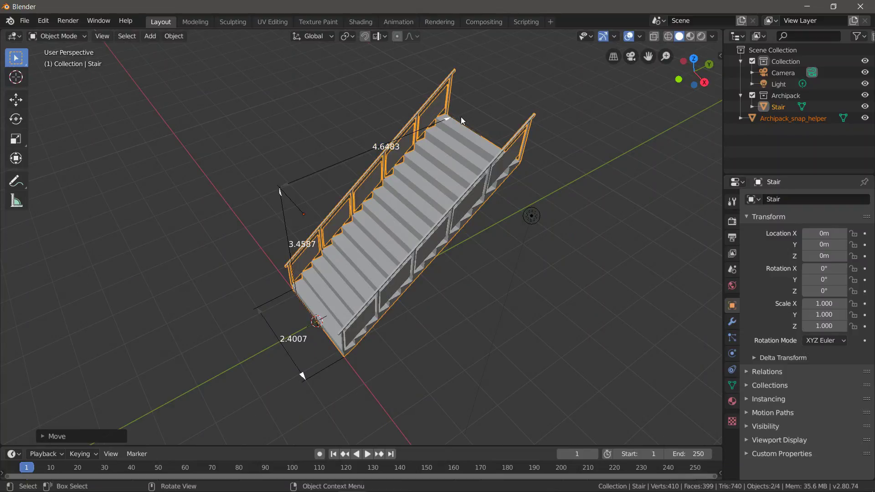
drag(462, 120, 453, 120)
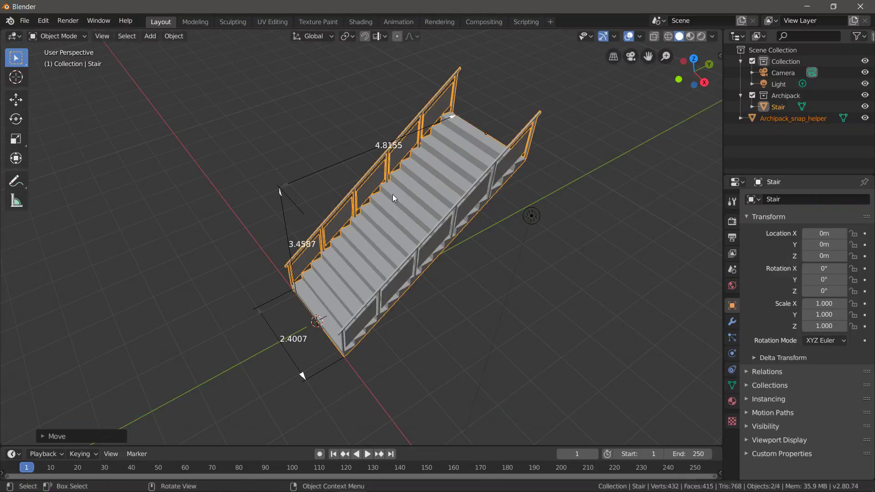
scroll(347, 228, up, 5)
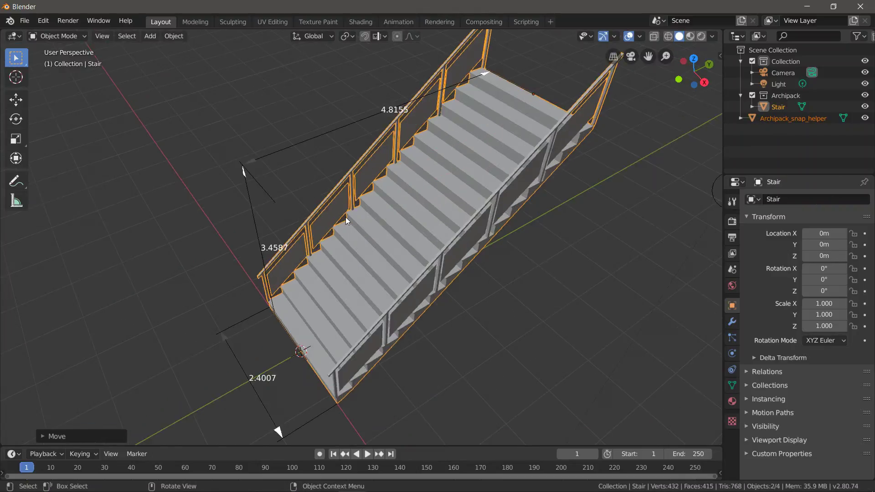
scroll(335, 235, down, 4)
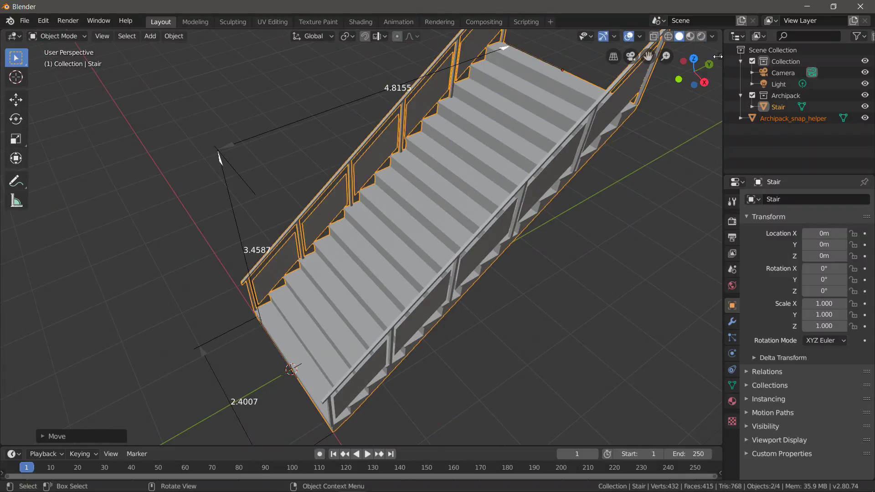
Show the sidebar with the stair's Archipack settings.
key(n)
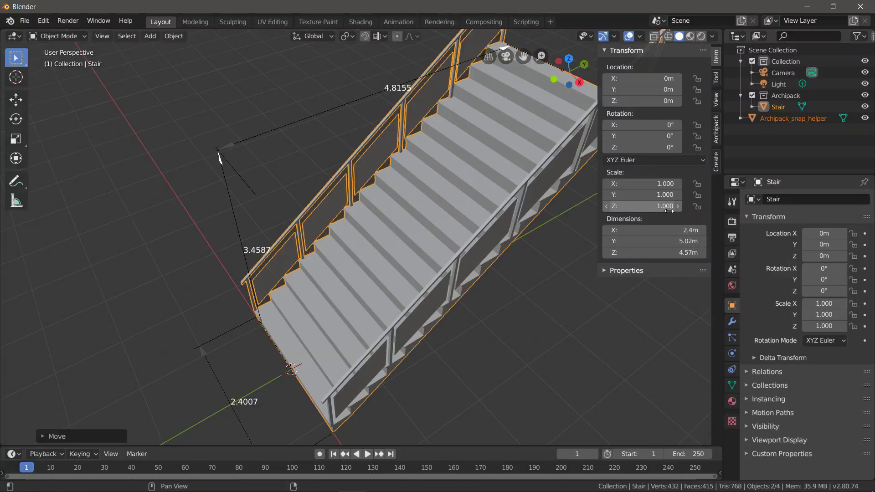
click(609, 271)
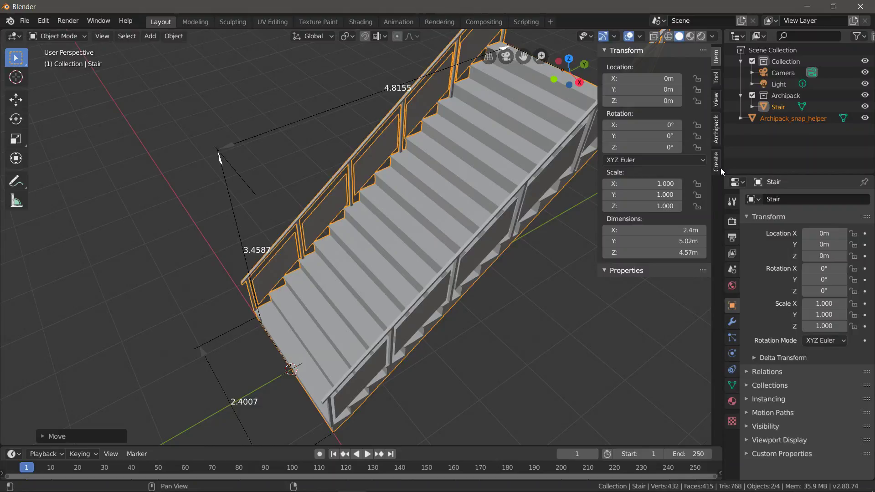
click(718, 132)
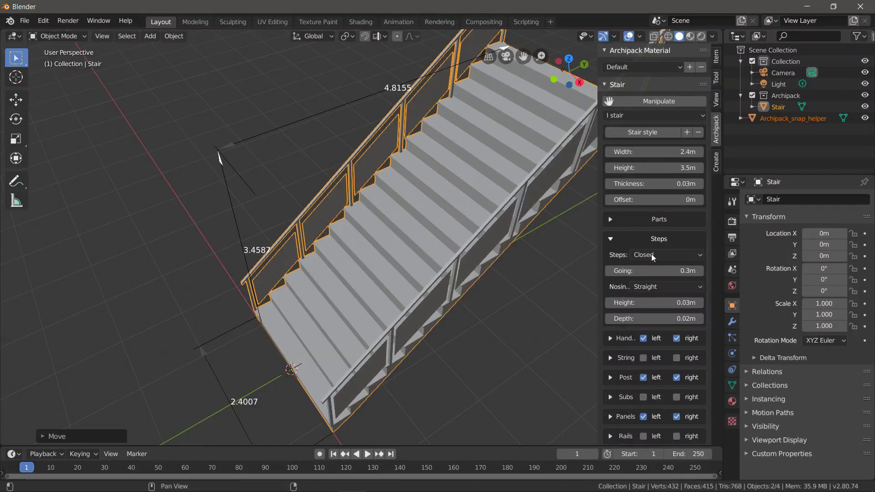
scroll(652, 254, down, 1)
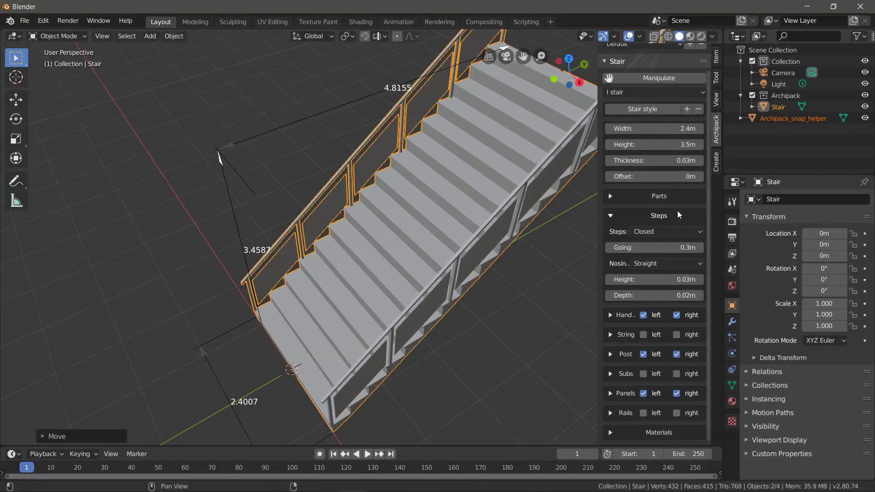
Collapse Steps, expand Parts, and open the Stair style preset browser.
click(611, 214)
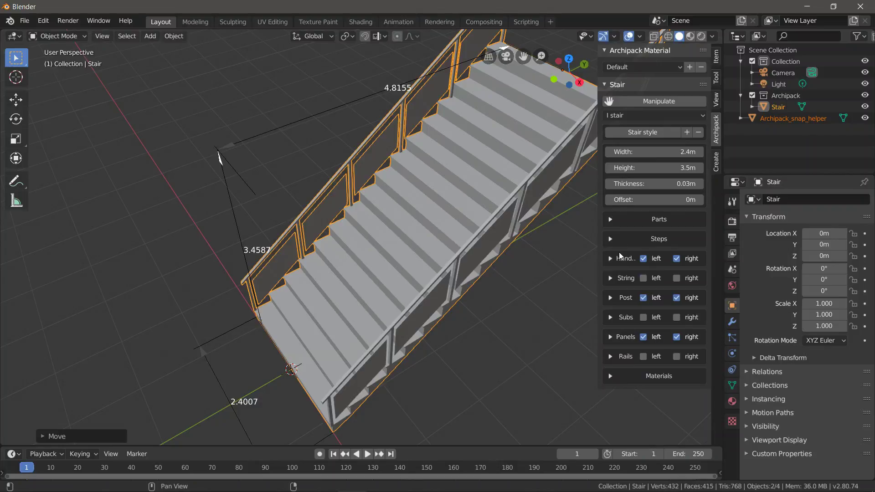
click(615, 219)
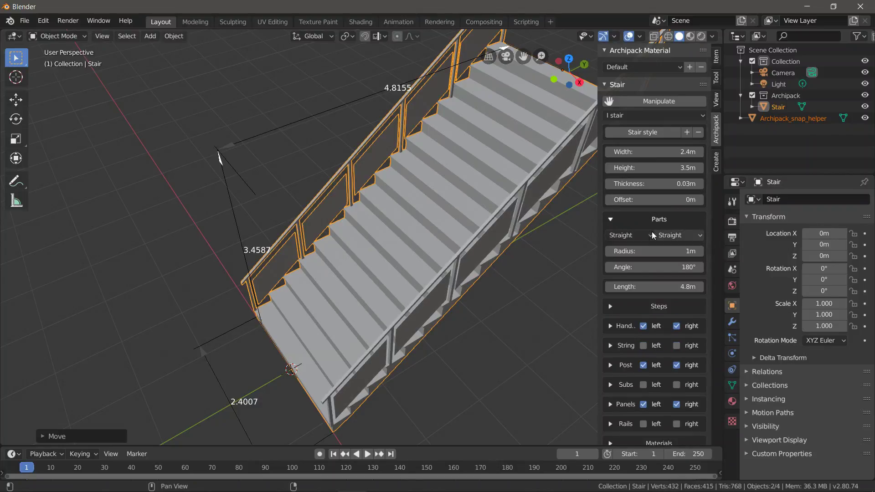
click(640, 234)
click(669, 217)
click(674, 218)
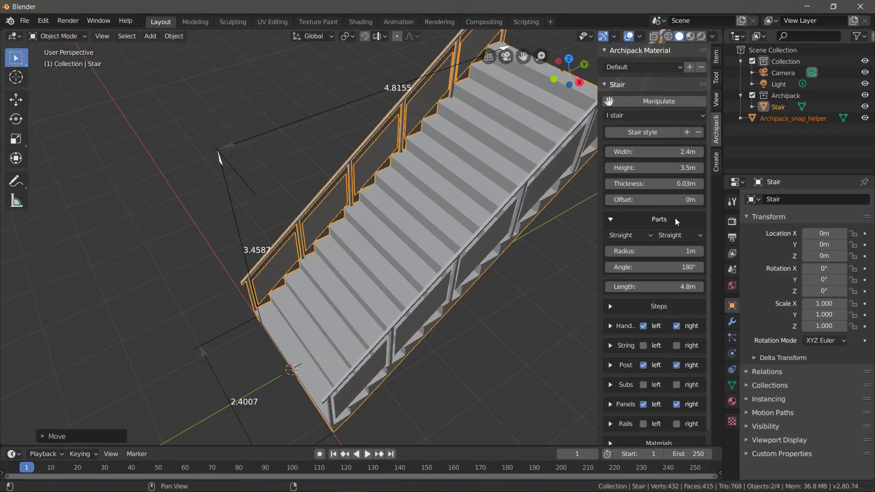
click(668, 133)
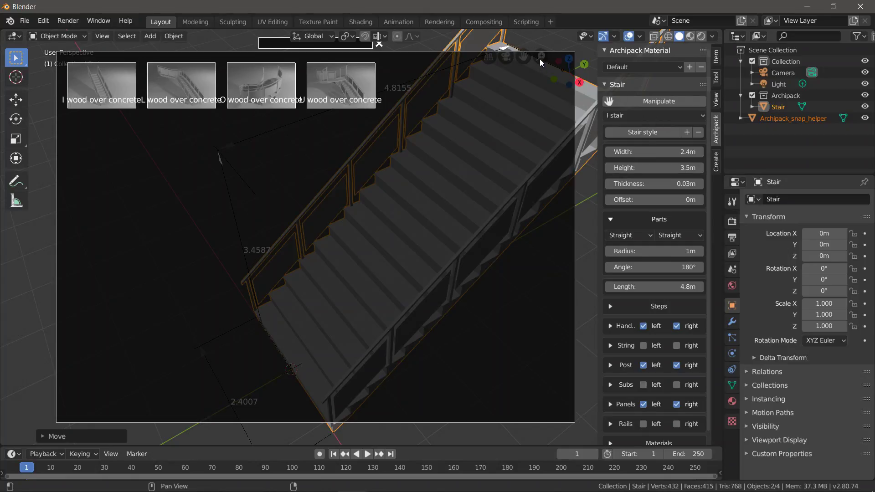
Apply the I Wood Over Concrete preset and make it a User defined stair.
click(112, 89)
click(637, 115)
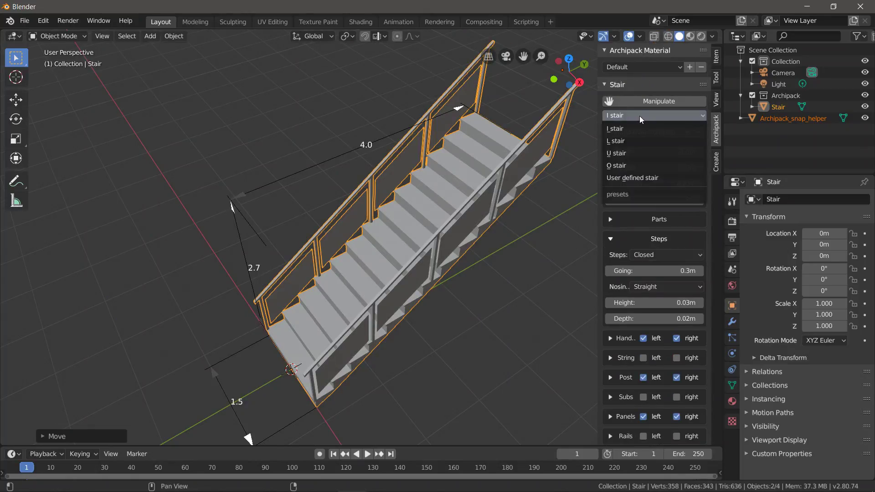
click(657, 178)
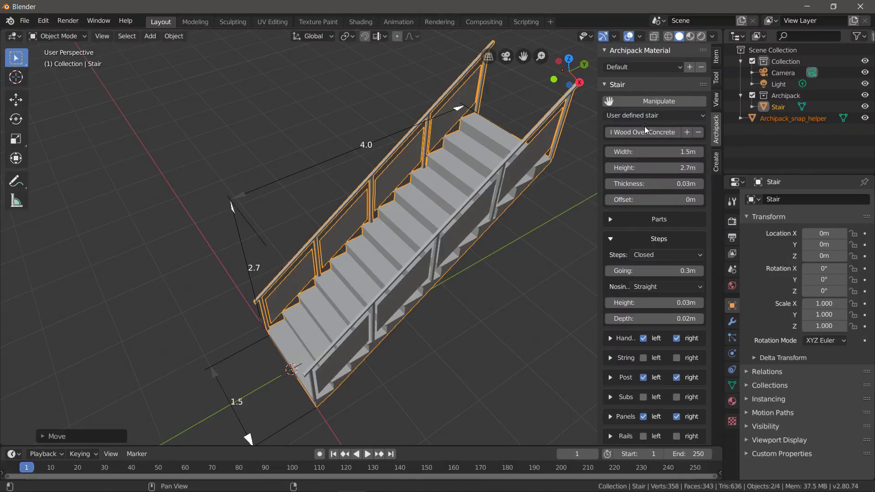
Expand the Parts settings and raise the part count to 3.
click(611, 239)
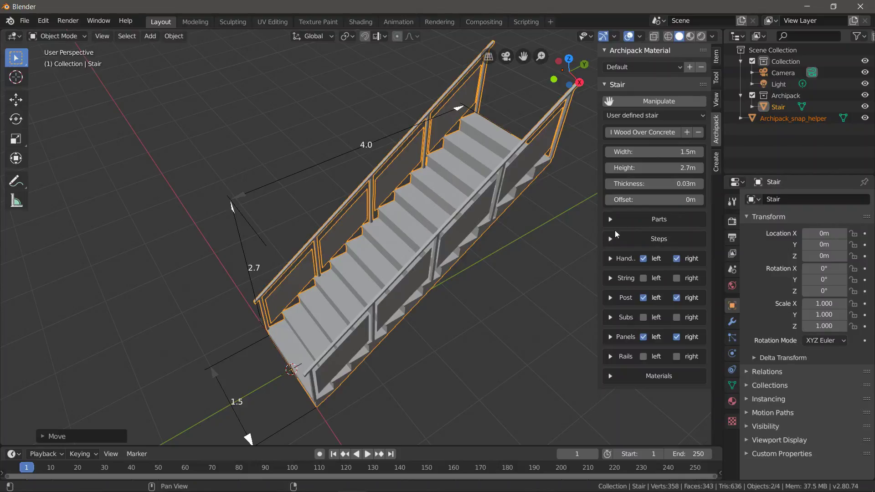
click(611, 221)
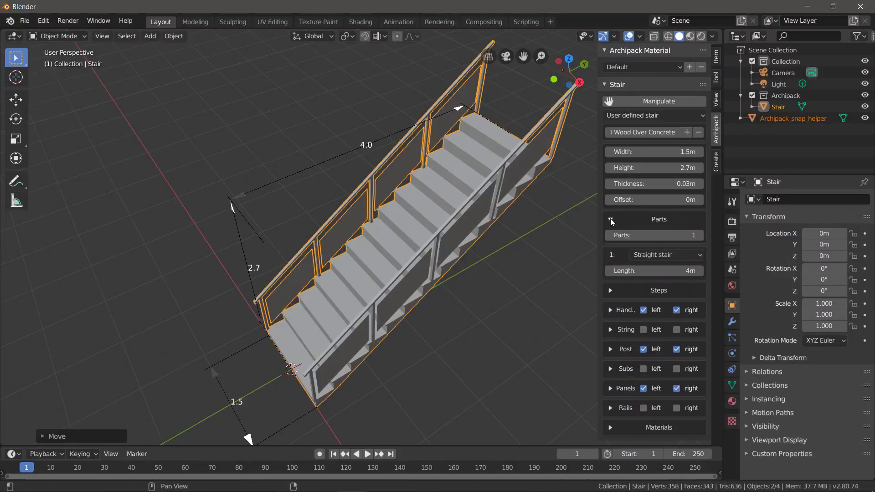
click(701, 236)
click(701, 235)
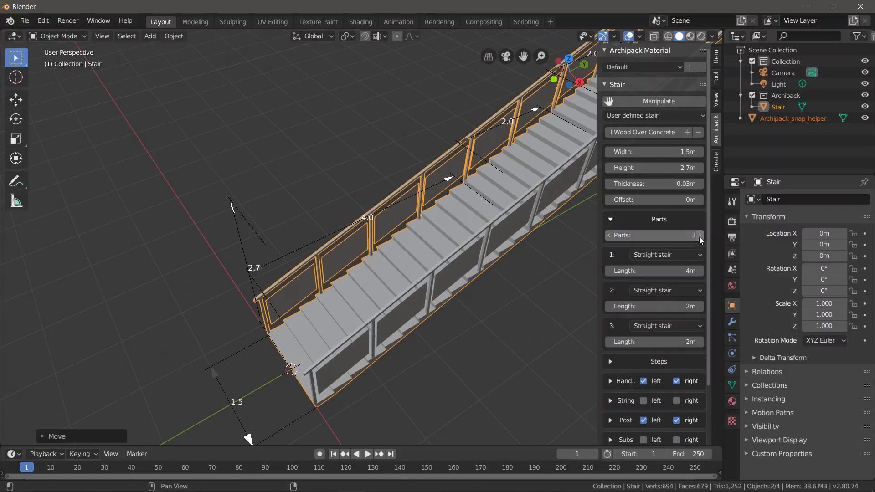
scroll(425, 252, down, 3)
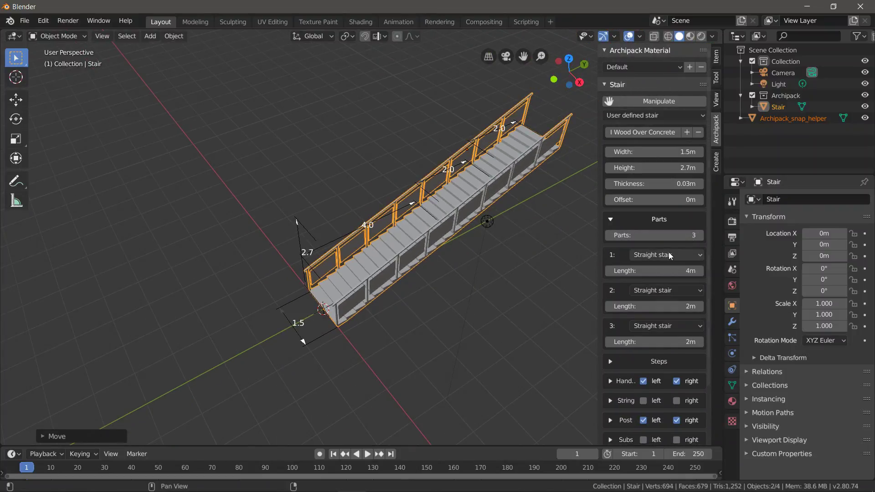
Make part 2 a Straight landing and stretch the third flight to 3m.
click(668, 291)
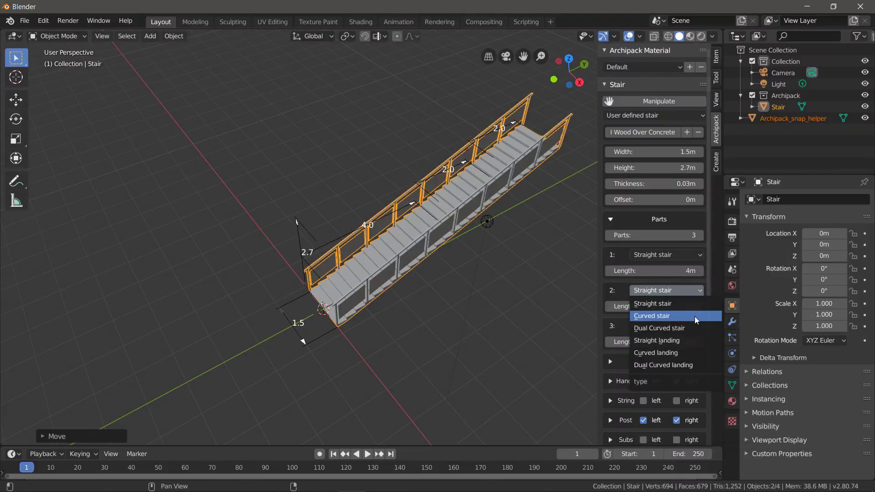
click(693, 341)
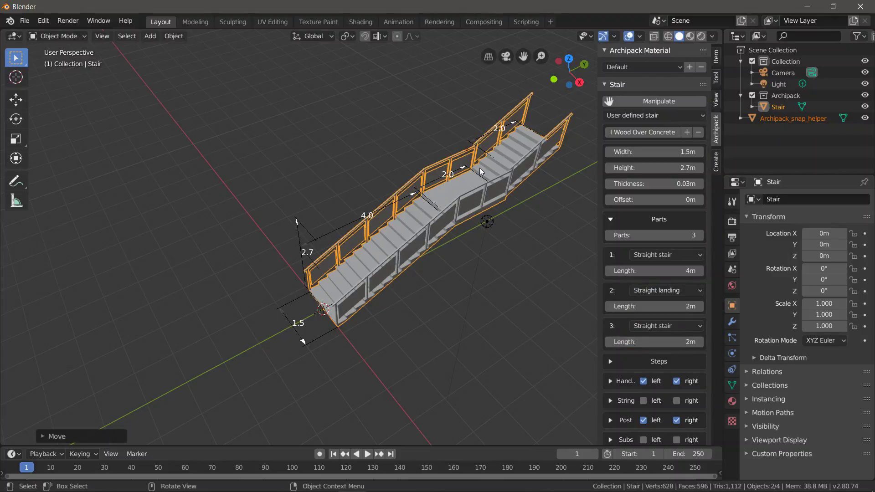
scroll(479, 168, up, 2)
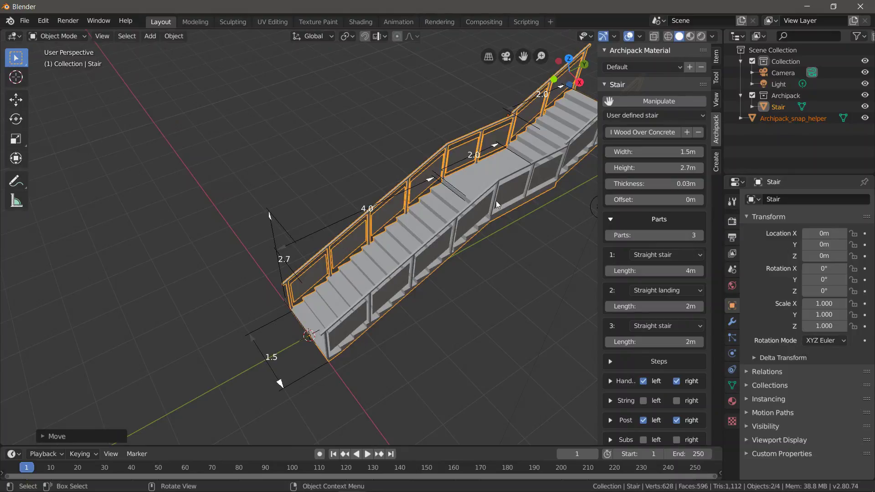
shift+middle_drag(496, 204, 383, 264)
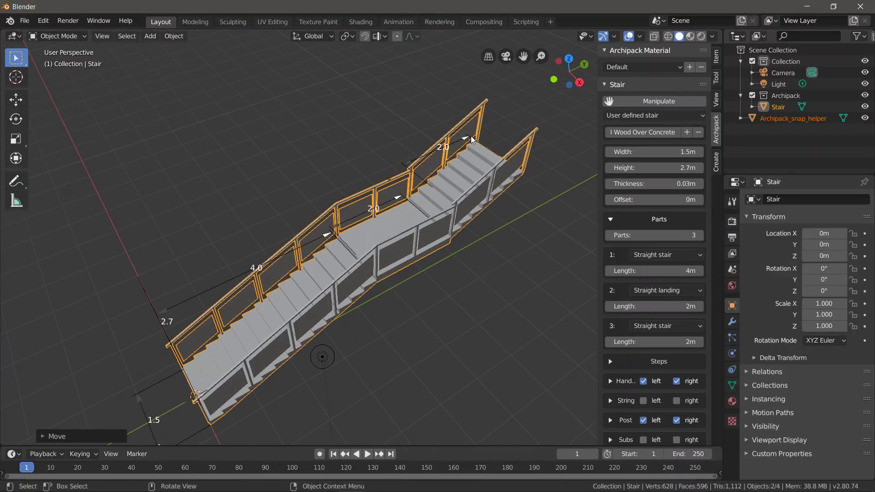
mouse_move(472, 140)
mouse_down()
mouse_move(430, 164)
mouse_move(471, 145)
mouse_up()
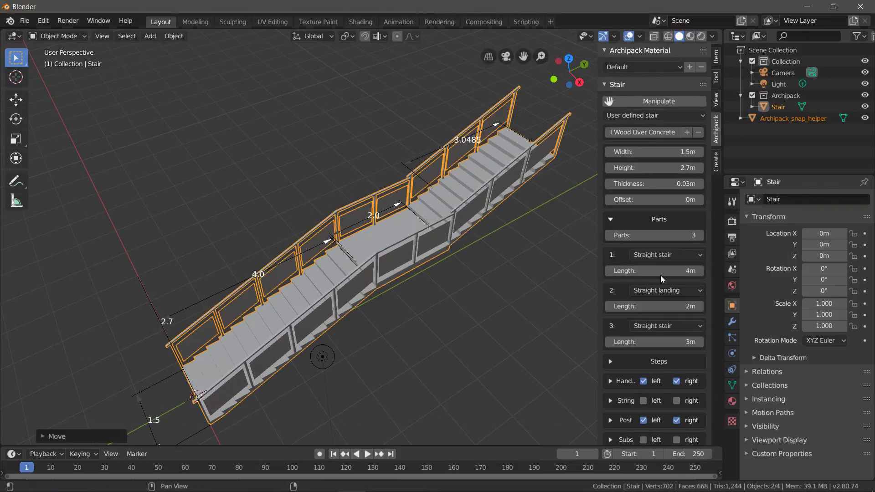
Raise Parts to 5 and make part 4 a curved landing turning 125°.
click(701, 234)
click(700, 235)
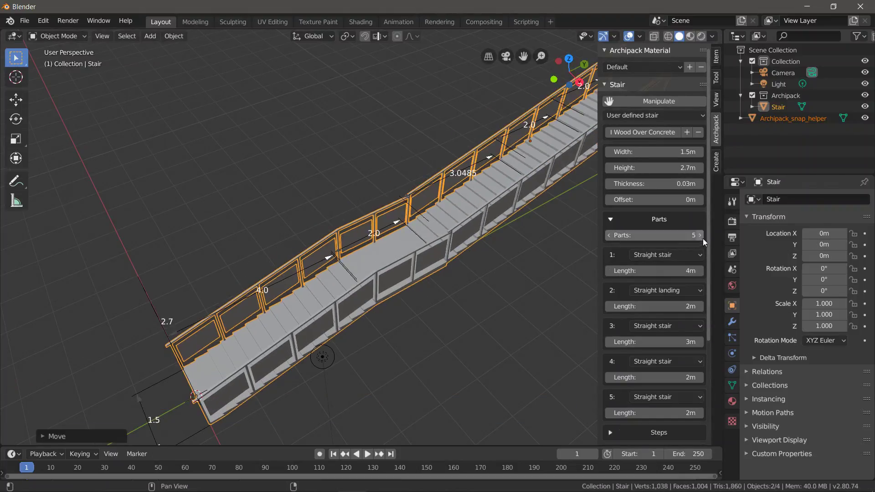
scroll(644, 335, down, 2)
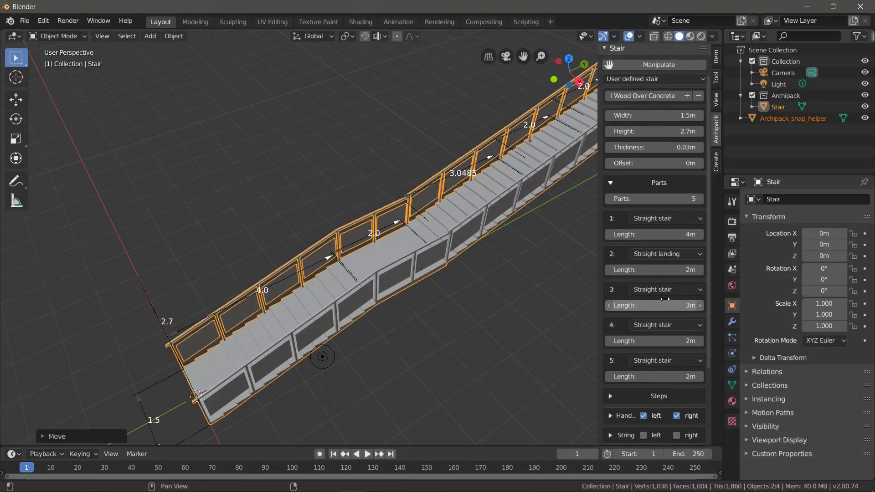
click(669, 326)
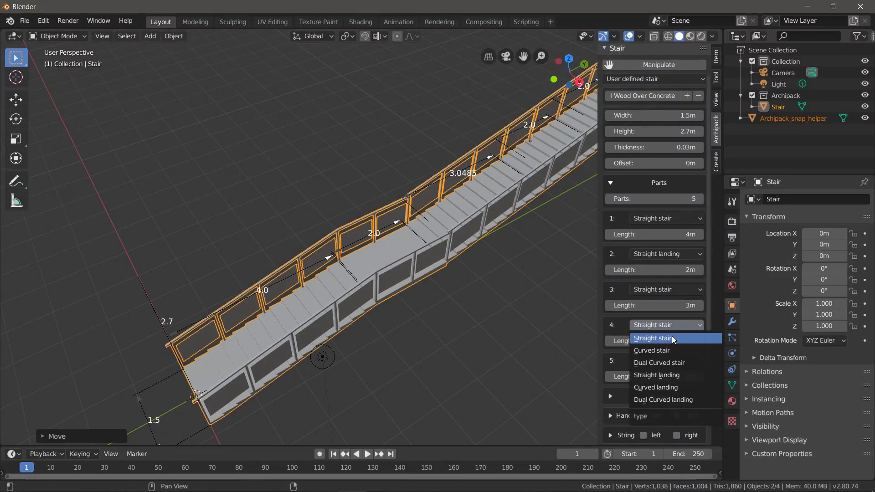
click(688, 386)
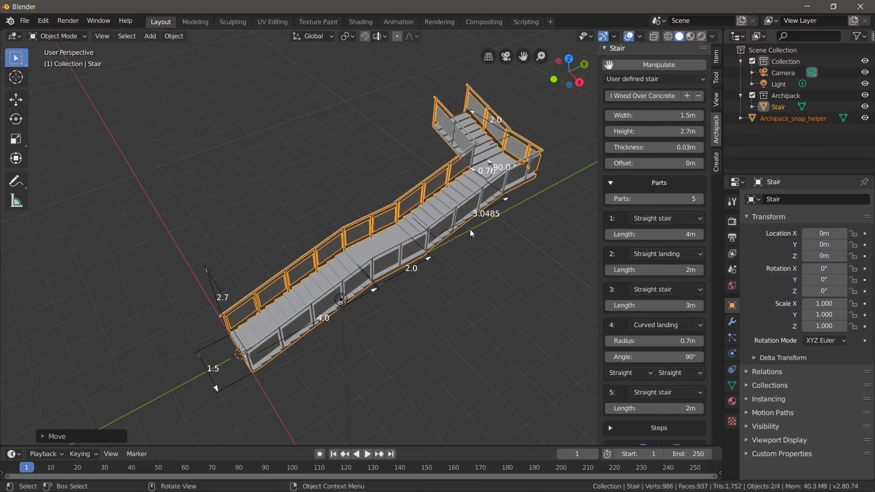
drag(528, 150, 428, 181)
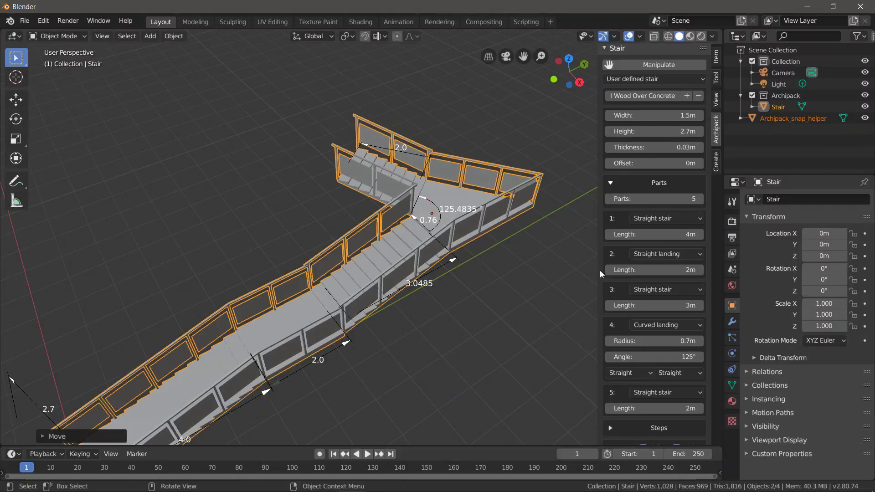
Set part 4's right side shape to Curved.
scroll(644, 338, down, 2)
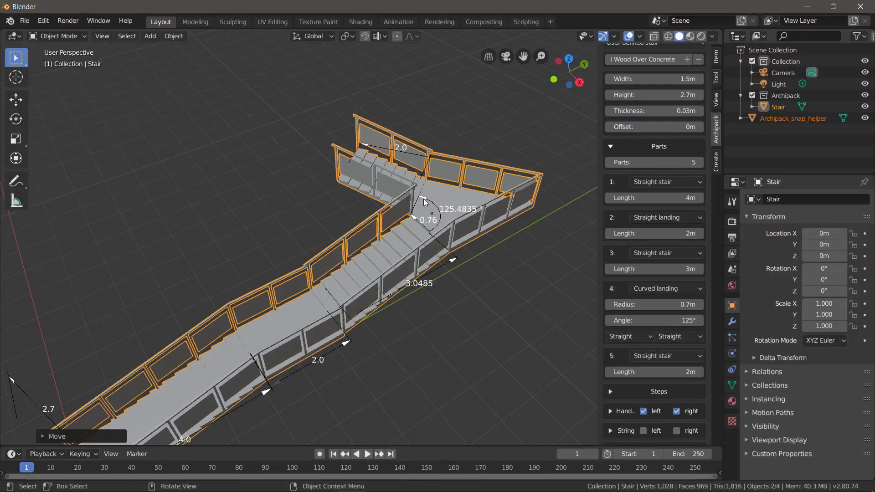
click(685, 338)
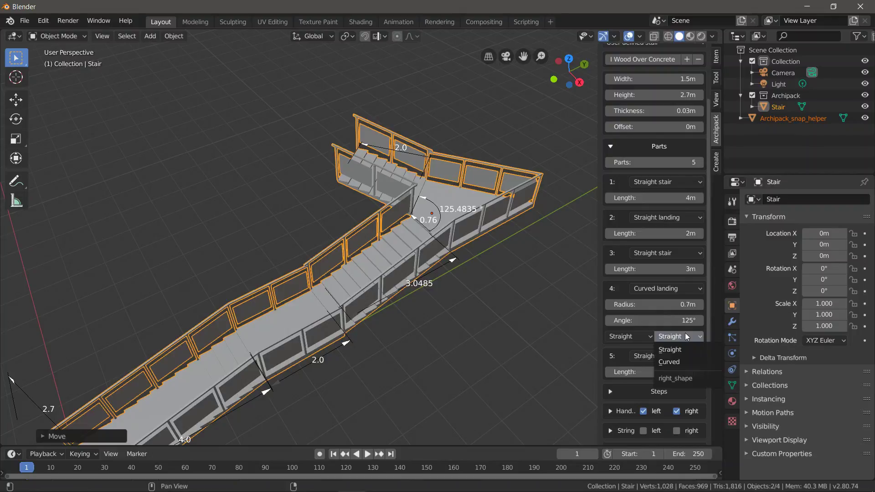
click(688, 360)
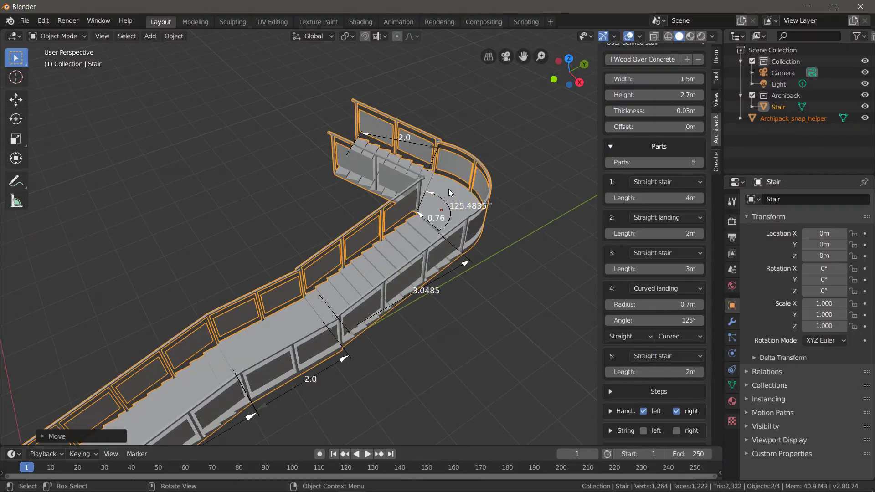
Reduce the curved landing's angle to 114° and extend the stair to seven parts.
drag(433, 192, 437, 195)
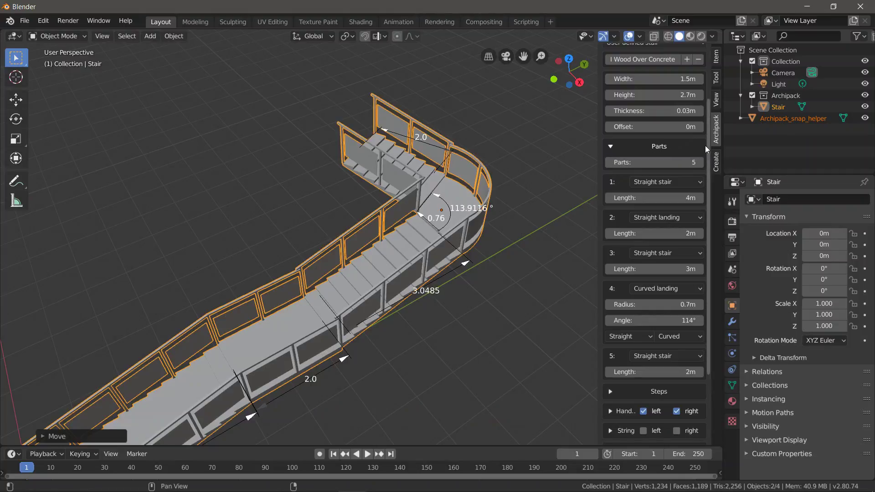
click(701, 163)
click(701, 163)
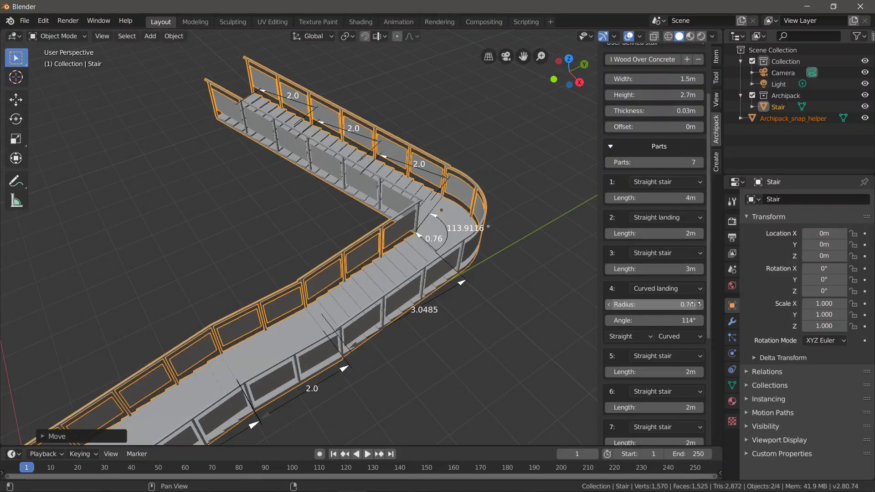
scroll(685, 269, down, 3)
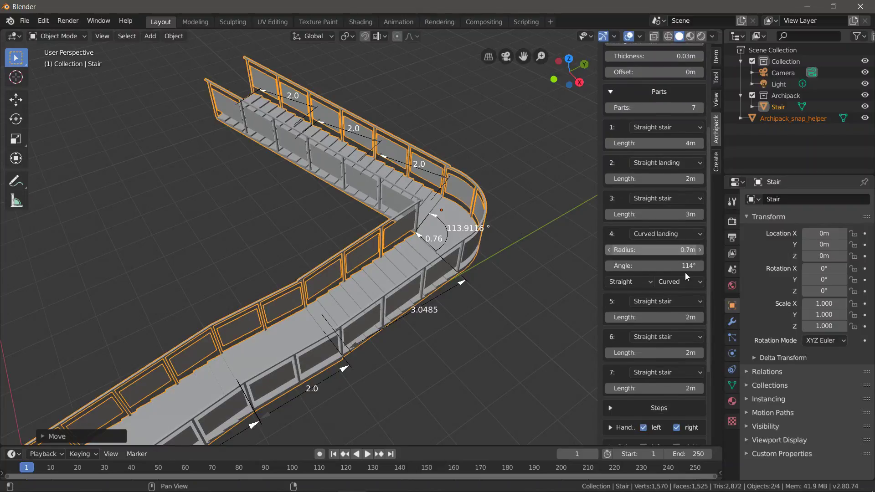
scroll(685, 273, down, 5)
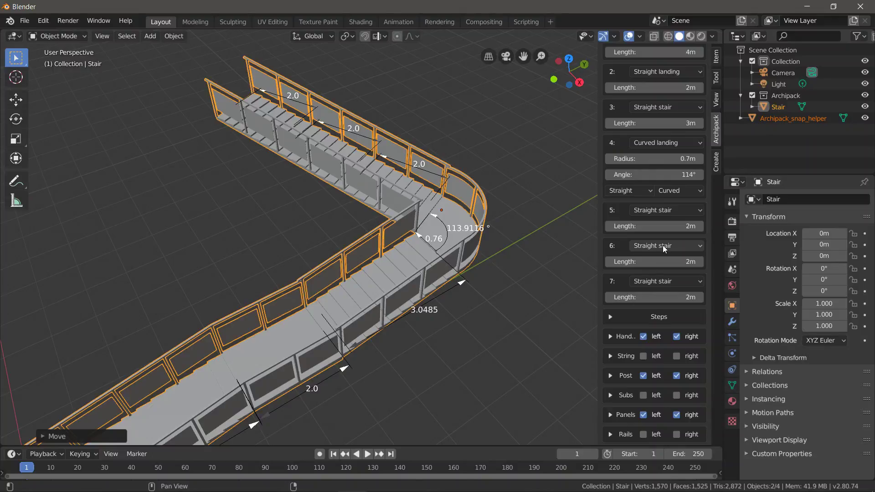
Make part 6 a curved landing with a Curved right side.
click(663, 247)
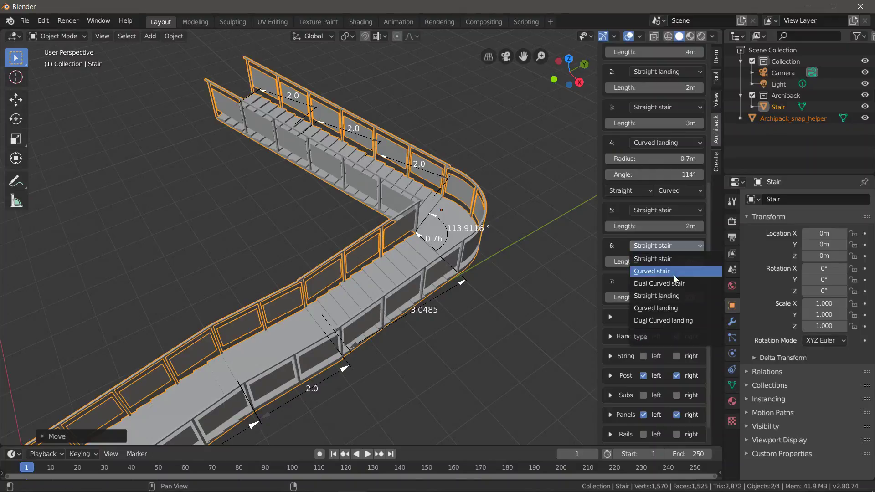
click(692, 307)
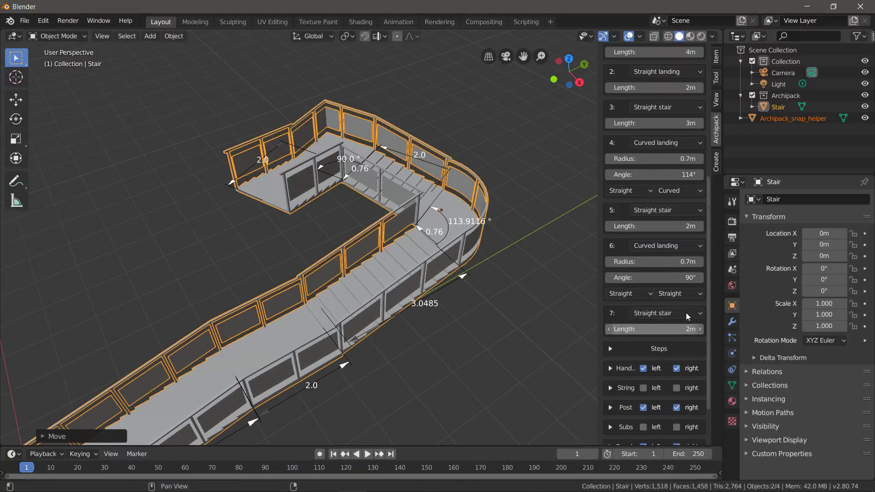
click(683, 294)
click(690, 319)
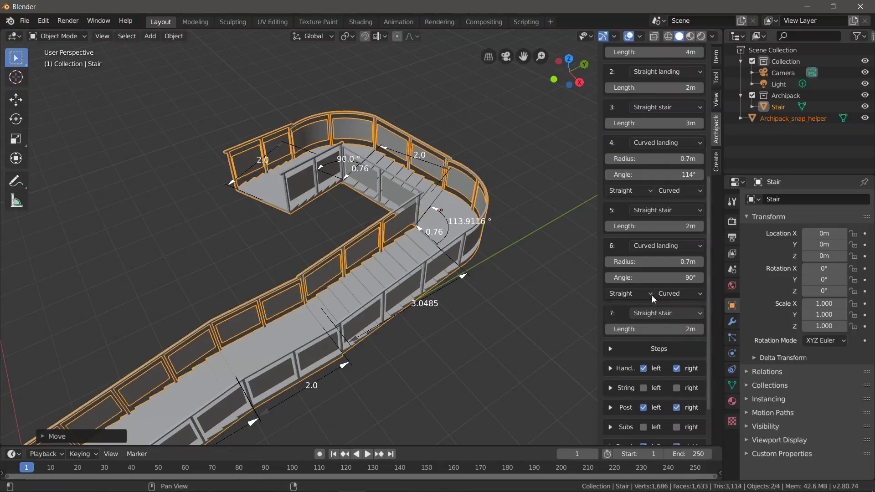
middle_drag(420, 220, 224, 187)
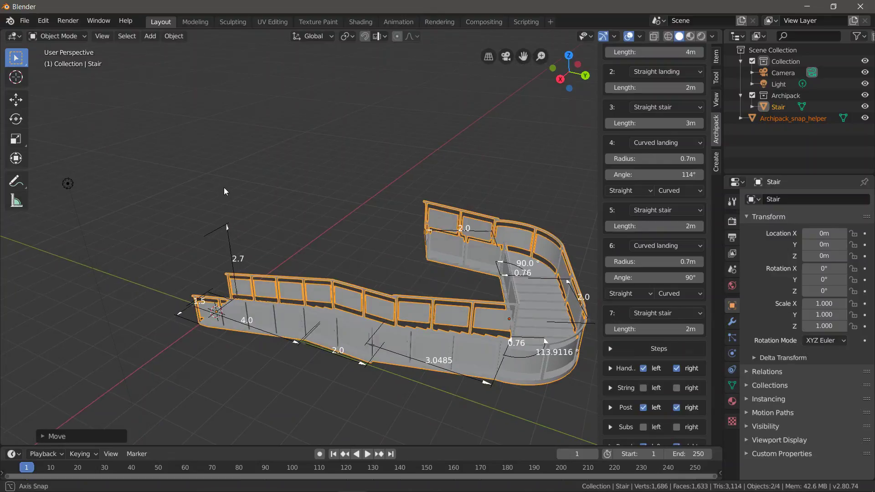
Raise the stair's overall height to 5.8m.
drag(228, 227, 224, 124)
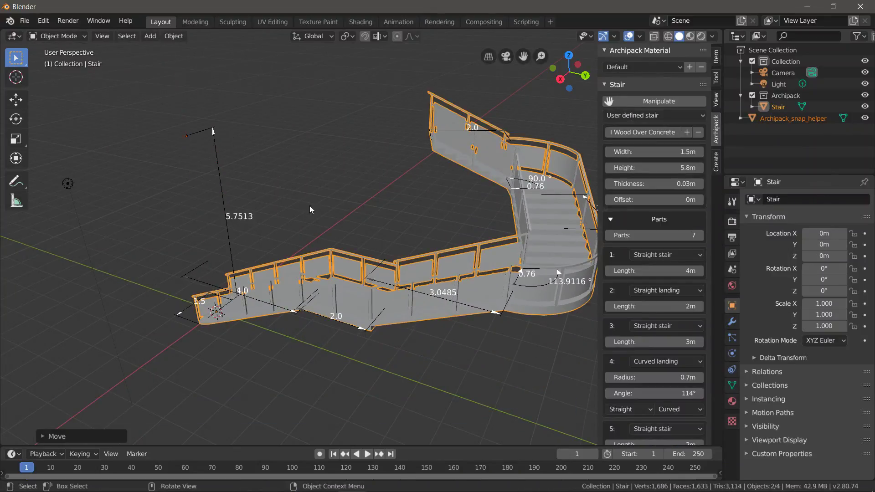
middle_drag(310, 206, 417, 210)
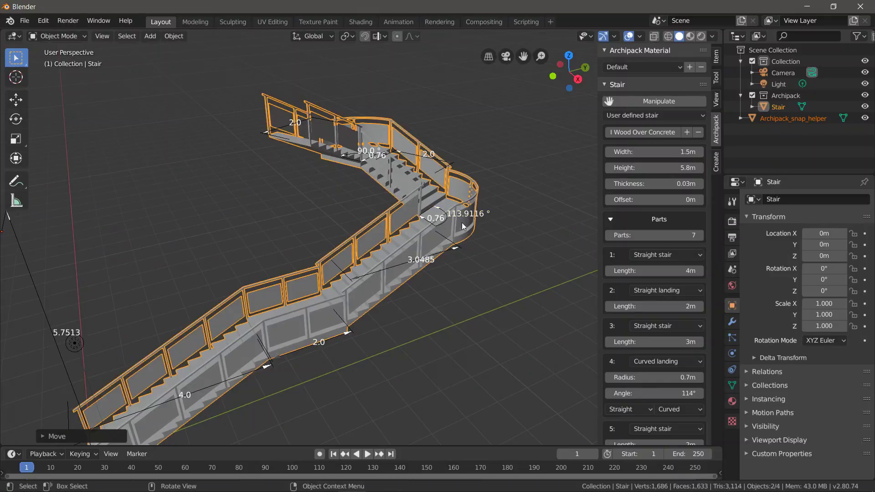
mouse_move(463, 226)
middle_down()
mouse_move(433, 297)
mouse_move(409, 327)
mouse_move(450, 237)
middle_up()
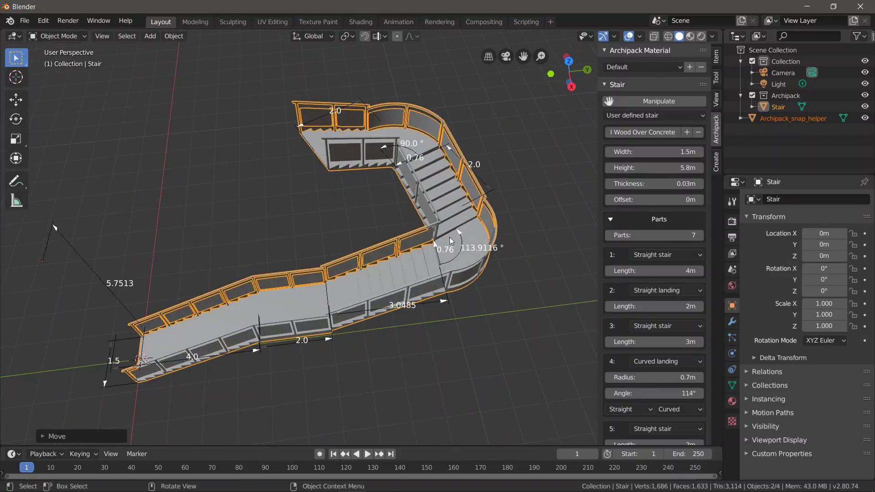
Turn the first curved landing to 147° and the second to about 70°.
drag(461, 232, 357, 178)
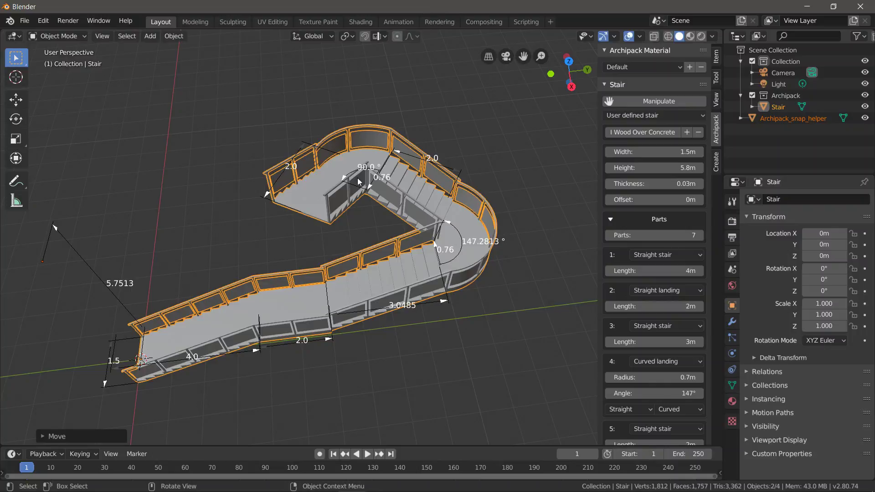
shift+middle_drag(327, 146, 401, 253)
scroll(419, 266, up, 2)
drag(387, 256, 395, 252)
scroll(405, 271, down, 3)
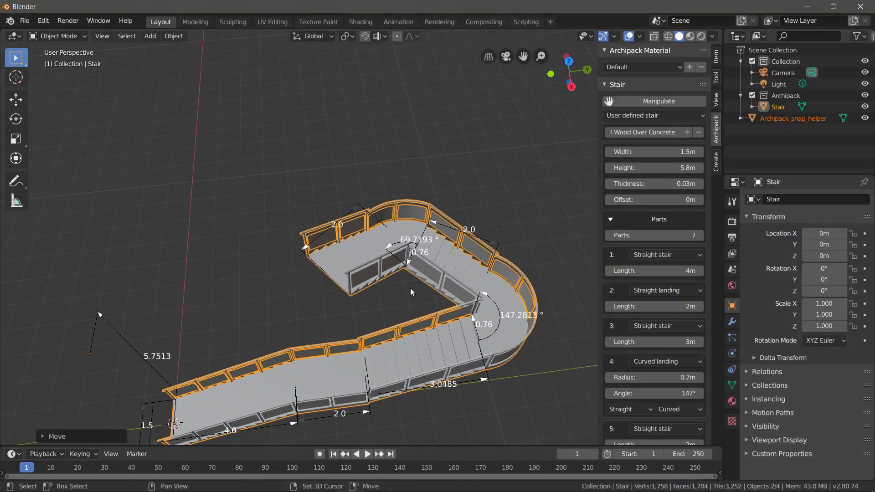
middle_drag(410, 288, 433, 241)
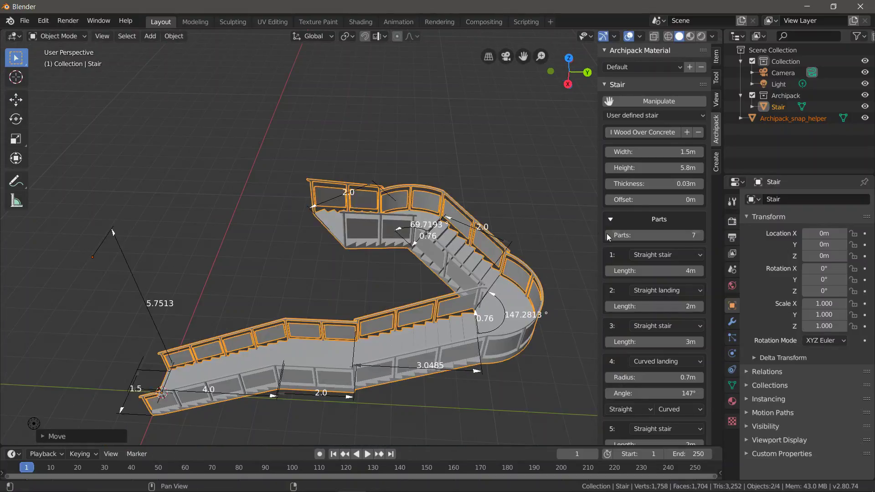
Raise the stair to 9 parts and make part 8 a Curved landing.
click(699, 236)
click(699, 236)
scroll(677, 316, down, 19)
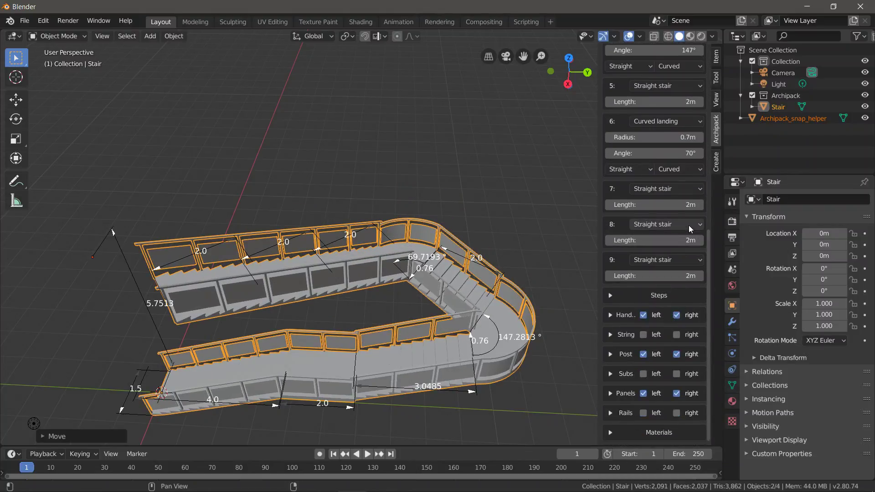
click(699, 226)
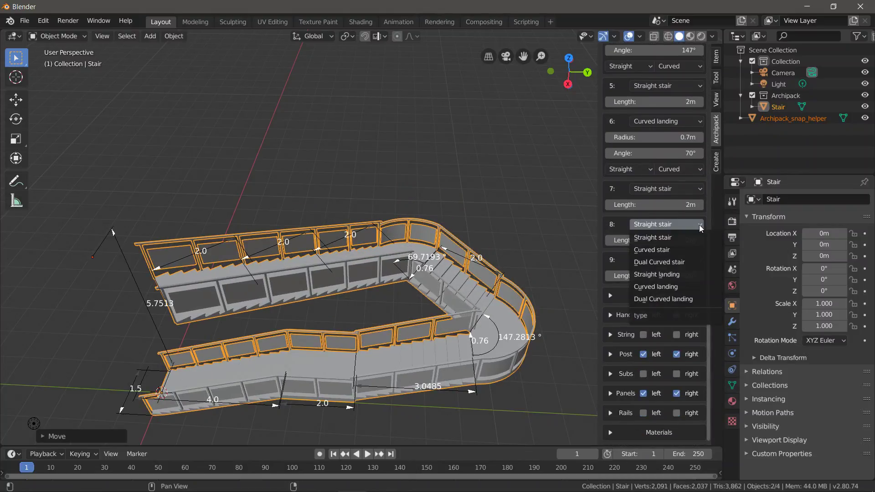
click(670, 283)
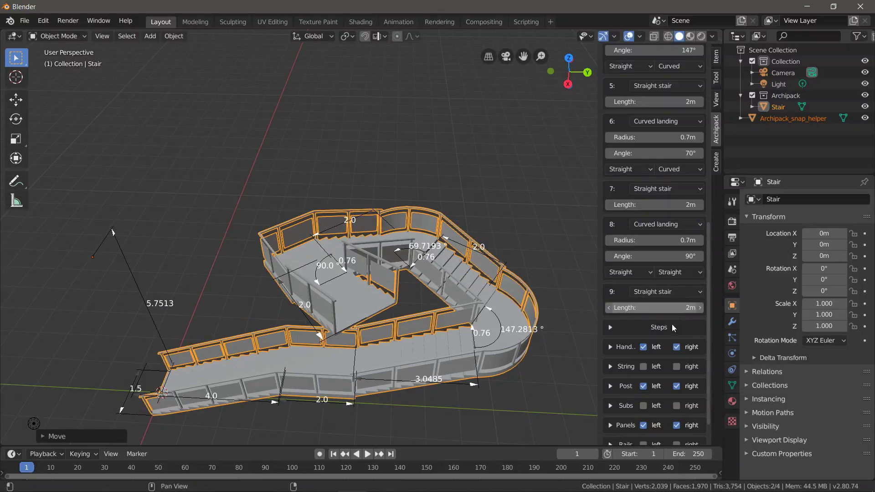
Set part 8's landing angle to 80° with a Curved right side, and nudge the stair height up.
middle_drag(335, 284, 297, 203)
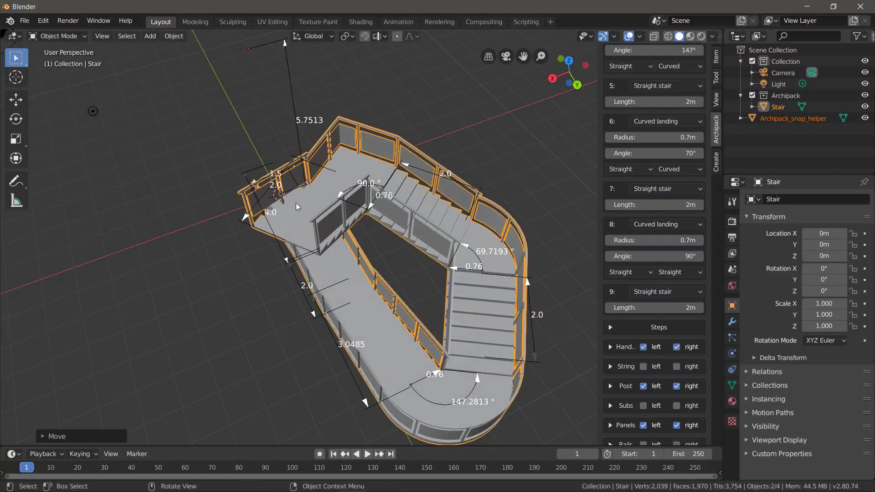
click(342, 193)
drag(344, 192, 341, 194)
click(686, 268)
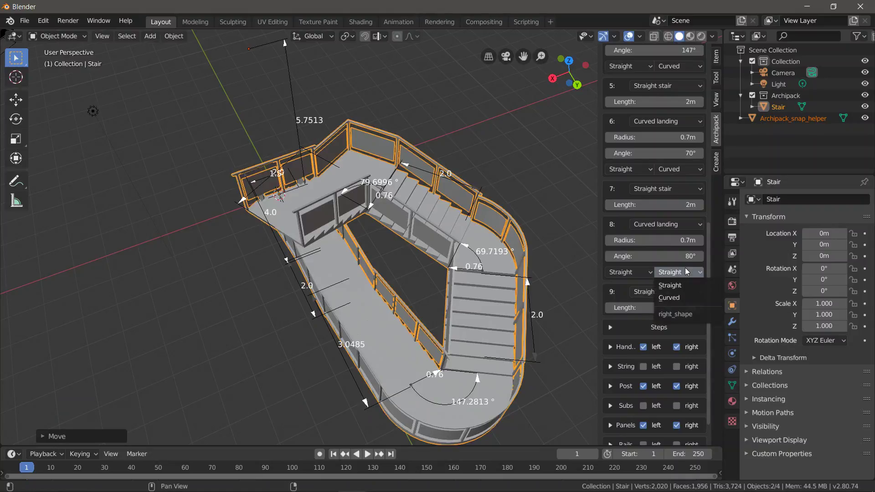
click(686, 297)
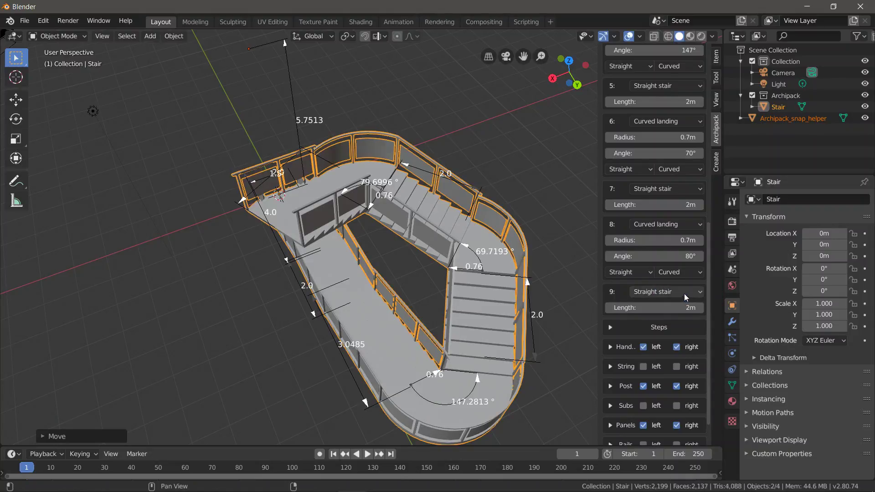
middle_drag(278, 233, 383, 199)
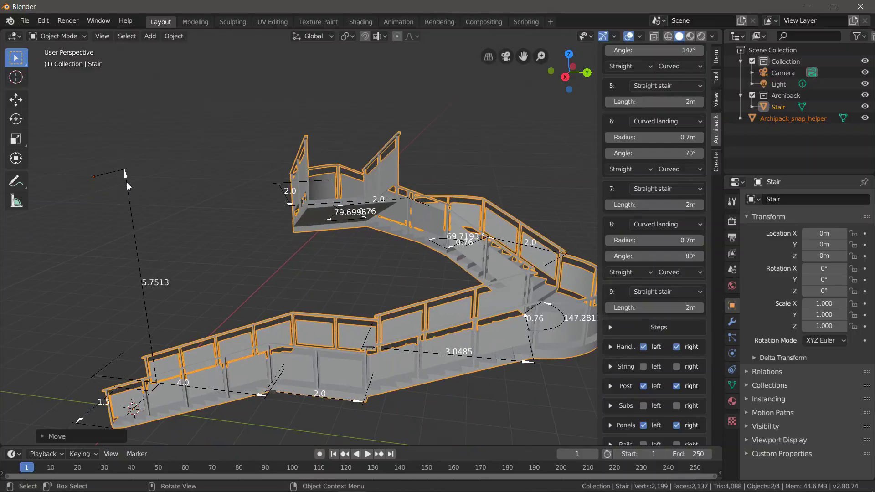
mouse_move(127, 182)
mouse_down()
mouse_move(127, 130)
mouse_move(126, 172)
mouse_up()
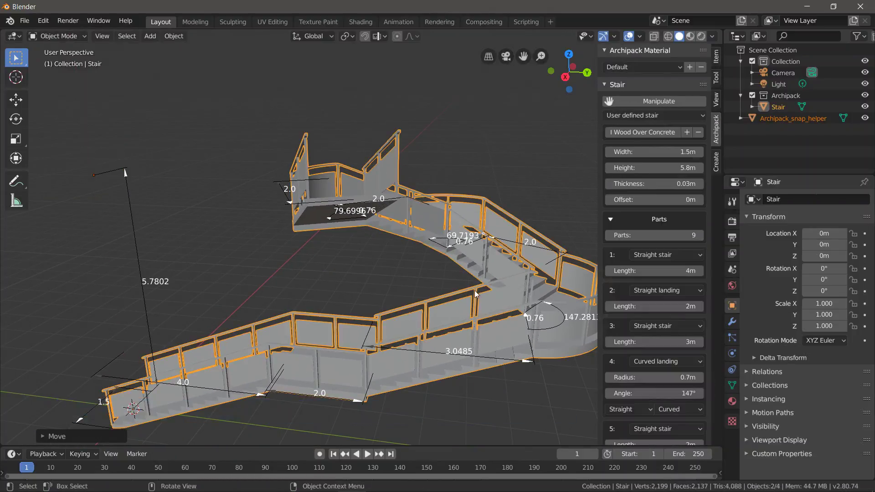
Lengthen the third part to 4.2 m, widen the stair from 1.5 m to 1.8 m, and collapse Parts.
drag(528, 363, 588, 367)
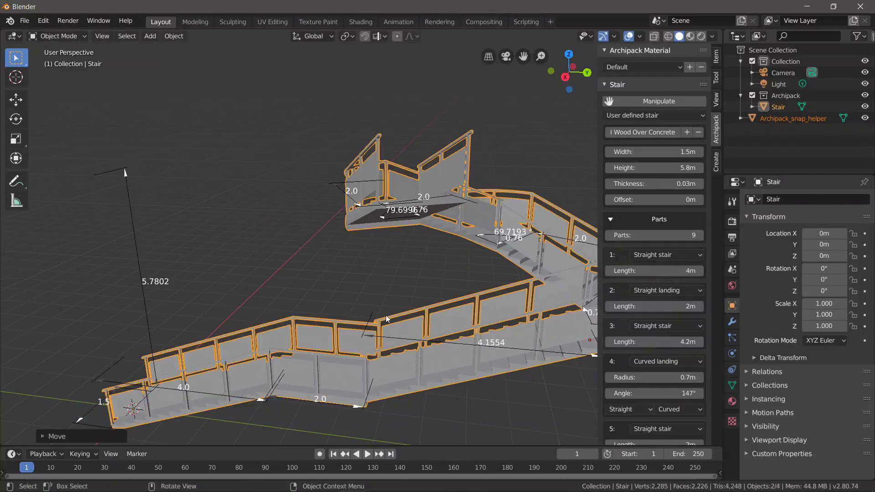
middle_drag(410, 335, 185, 324)
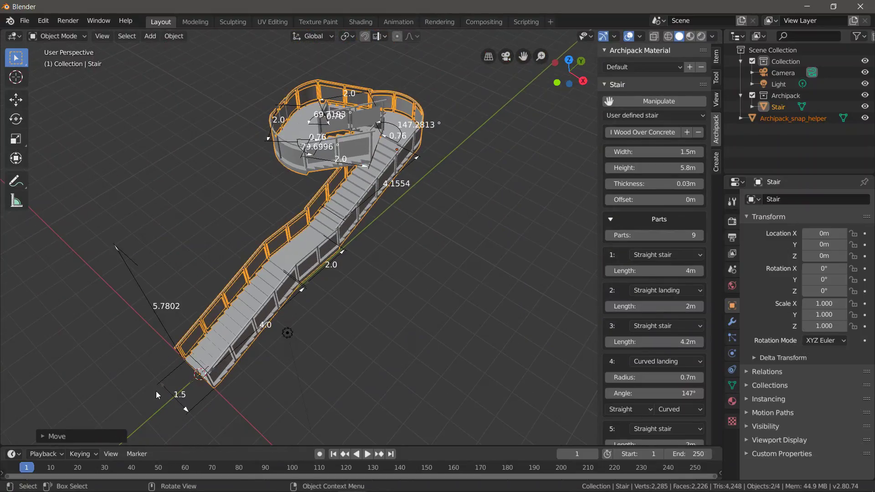
drag(189, 412, 206, 398)
middle_drag(265, 331, 278, 302)
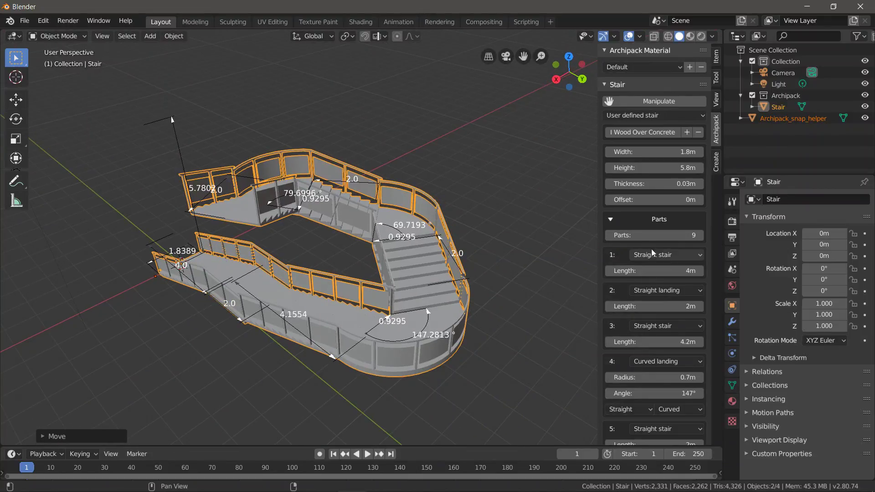
click(610, 219)
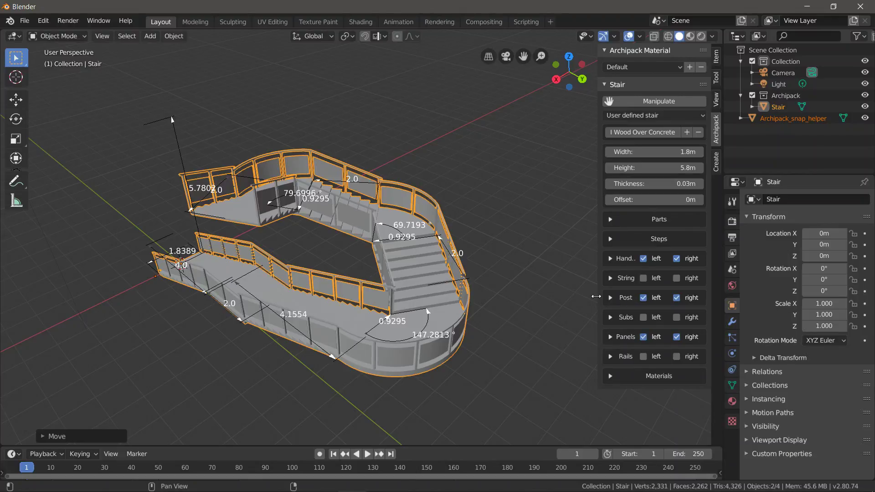
Widen the sidebar and expand Handrail to show altitude 1 m and the square 0.04 m profile.
drag(597, 297, 538, 280)
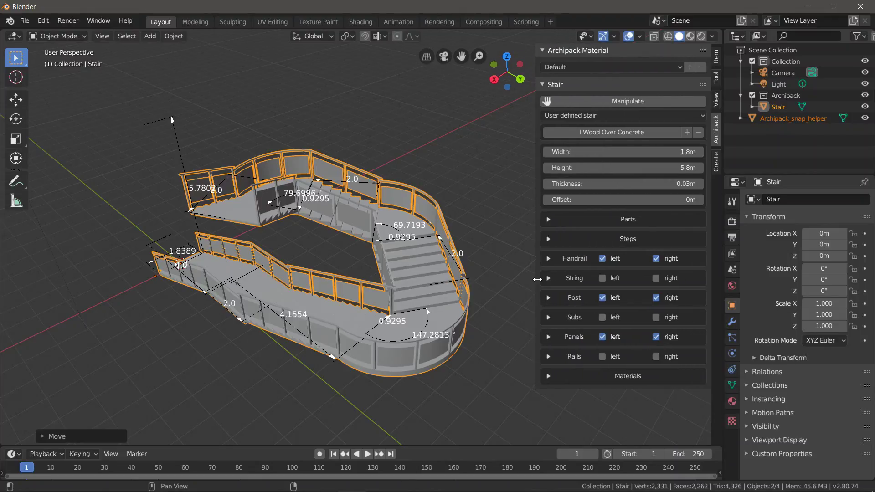
click(550, 258)
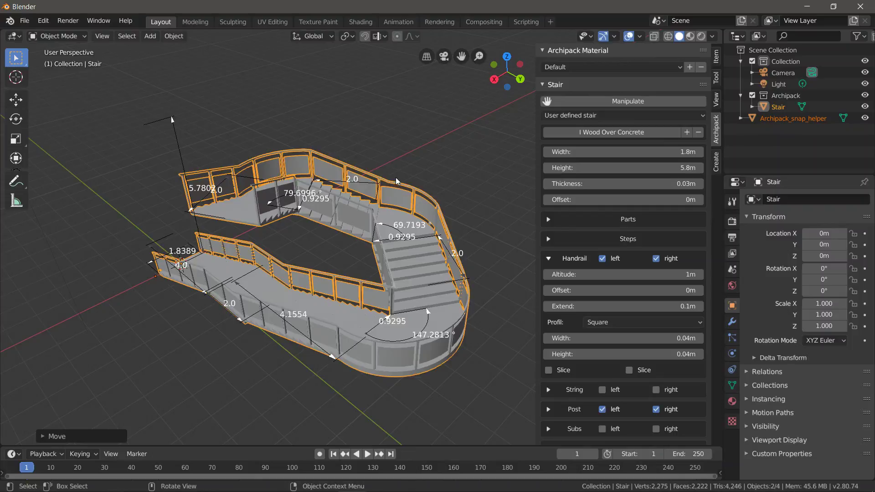
scroll(396, 158, up, 5)
scroll(308, 98, down, 2)
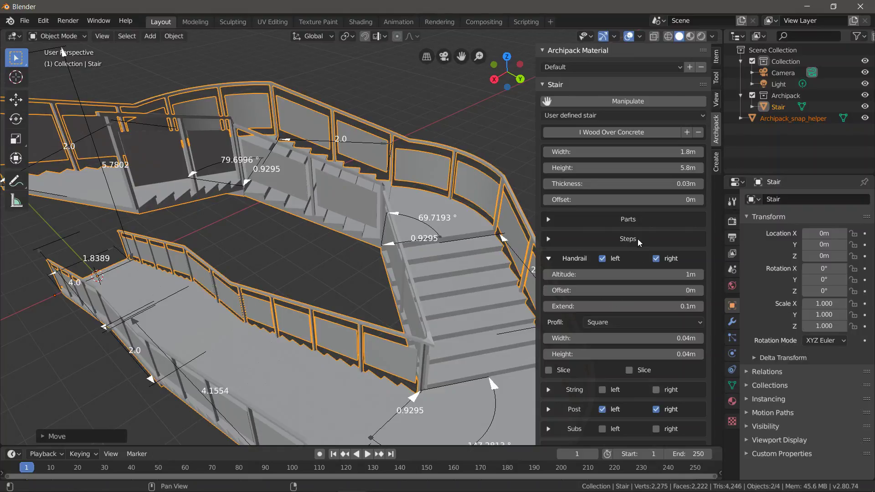
Collapse Handrail, untick Panels left and right, and tick Subs left and right.
click(550, 258)
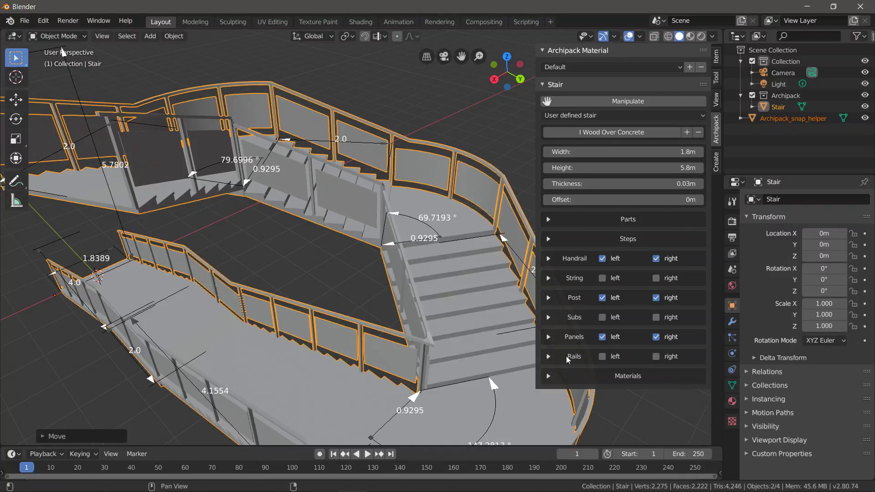
click(602, 337)
click(657, 338)
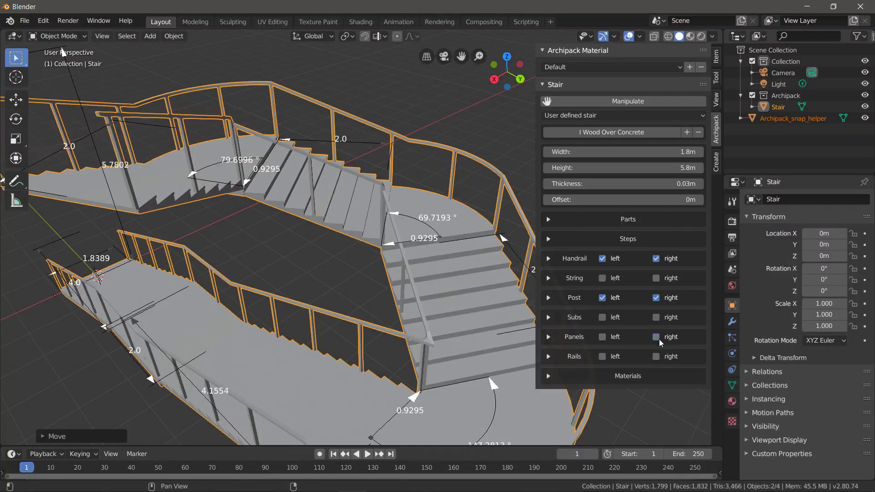
click(603, 317)
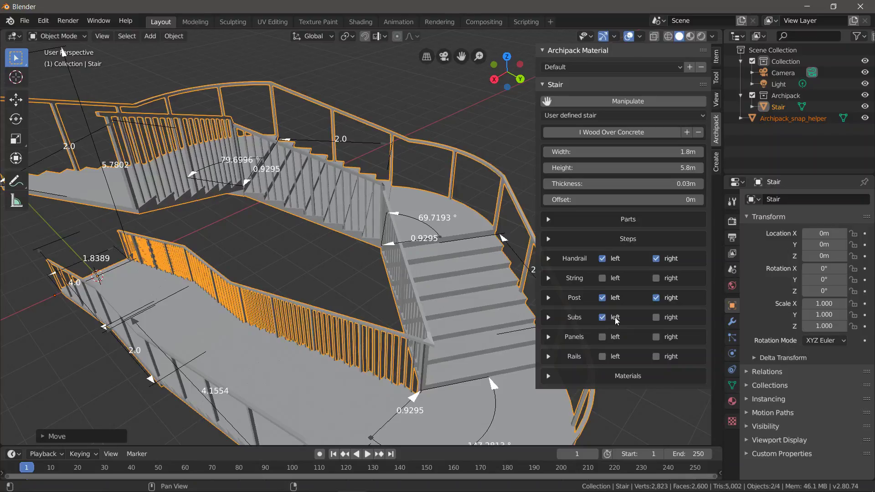
click(656, 318)
scroll(434, 136, up, 2)
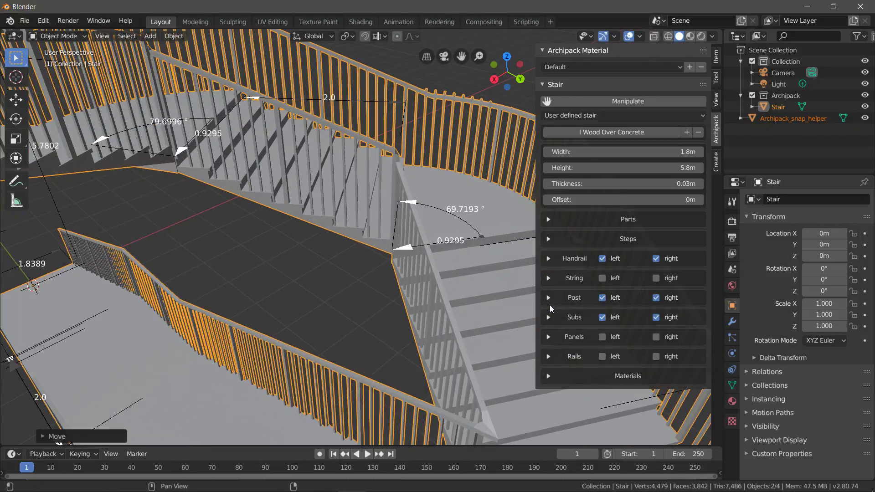
Expand the Subs settings and check the baluster Bottom options, leaving Follow step.
click(549, 317)
scroll(608, 349, down, 3)
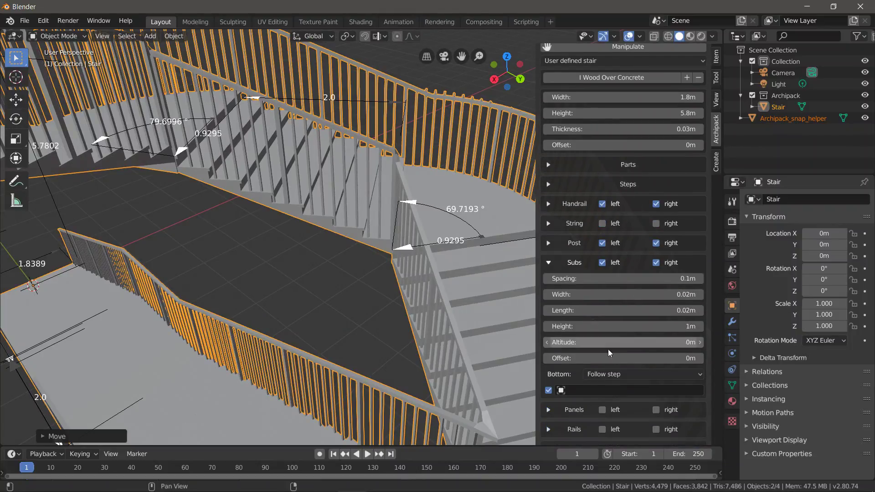
click(617, 375)
click(615, 387)
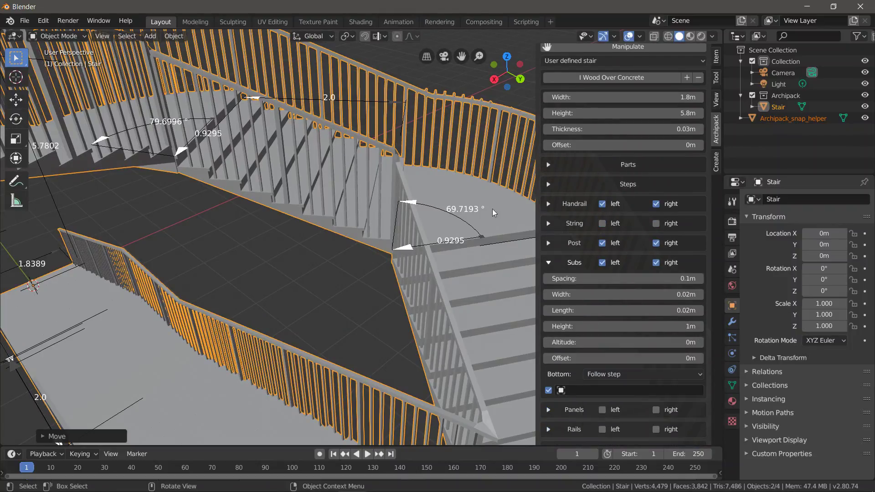
scroll(365, 185, down, 5)
middle_drag(418, 176, 185, 253)
scroll(320, 254, up, 5)
scroll(185, 252, up, 4)
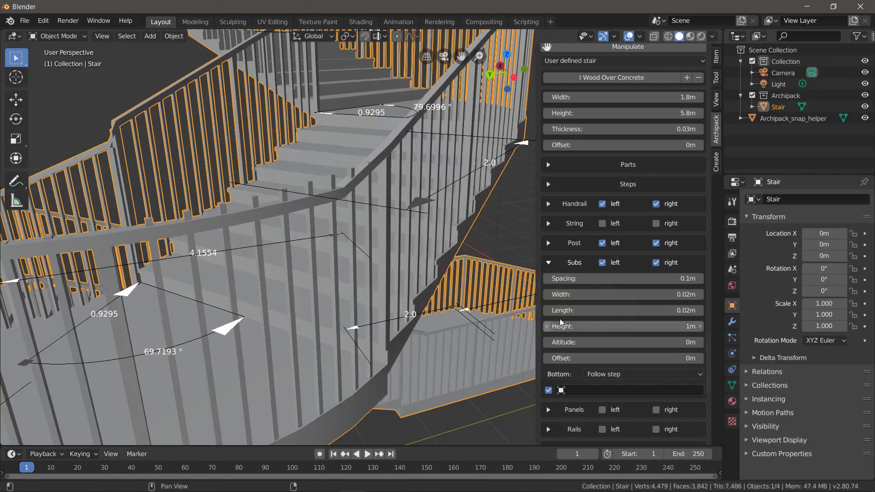
scroll(614, 376, down, 1)
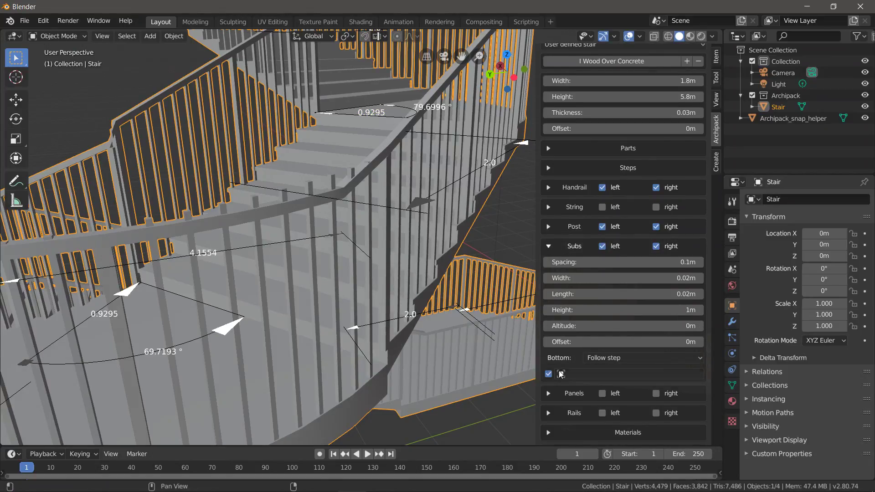
Change the baluster Bottom to Linear and collapse Subs.
click(549, 374)
click(549, 374)
click(593, 362)
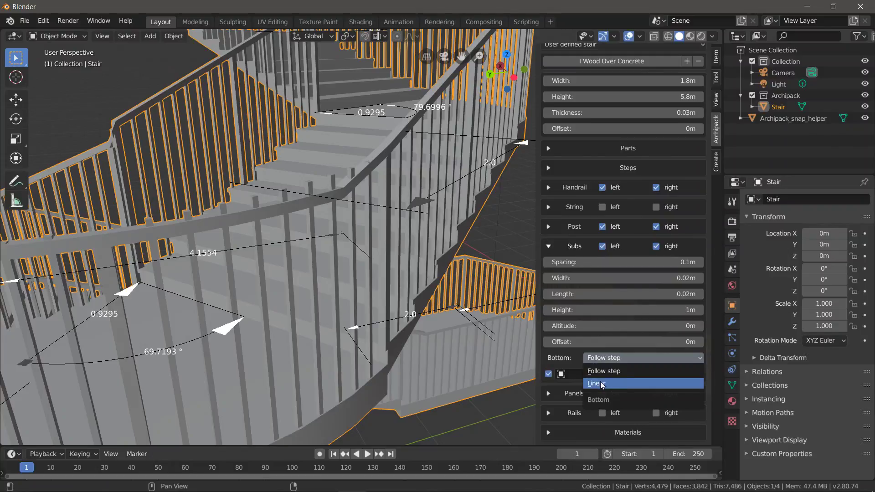
click(601, 378)
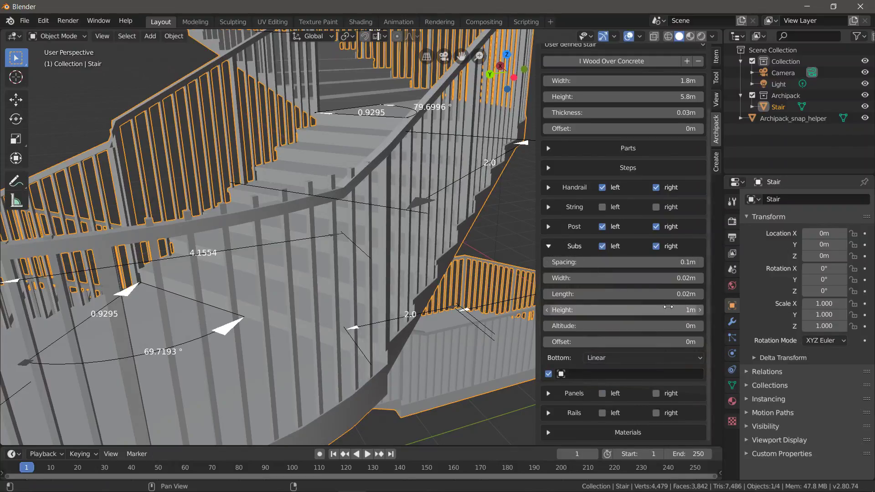
click(559, 245)
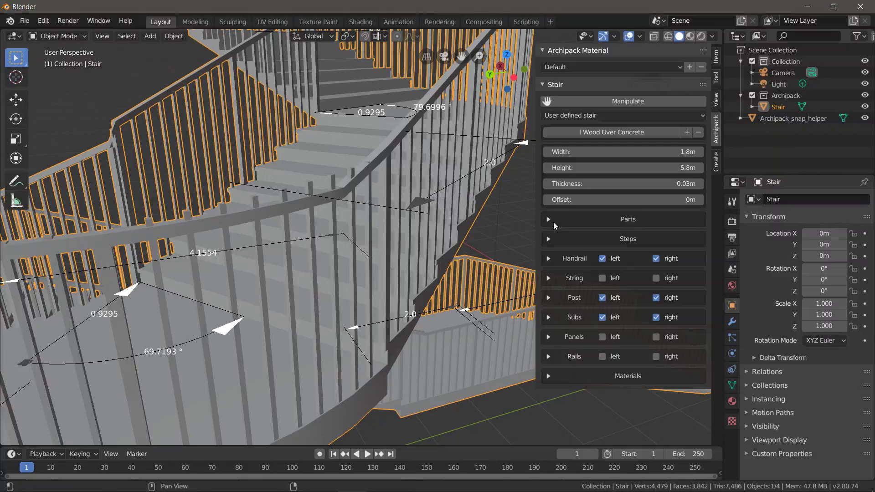
Expand Handrail and tick Slice for both the left and right handrails.
click(548, 258)
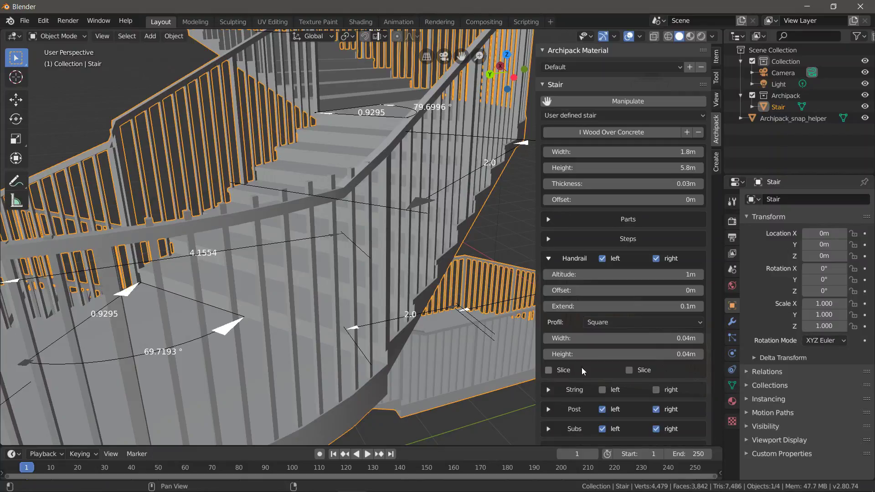
click(571, 367)
click(629, 370)
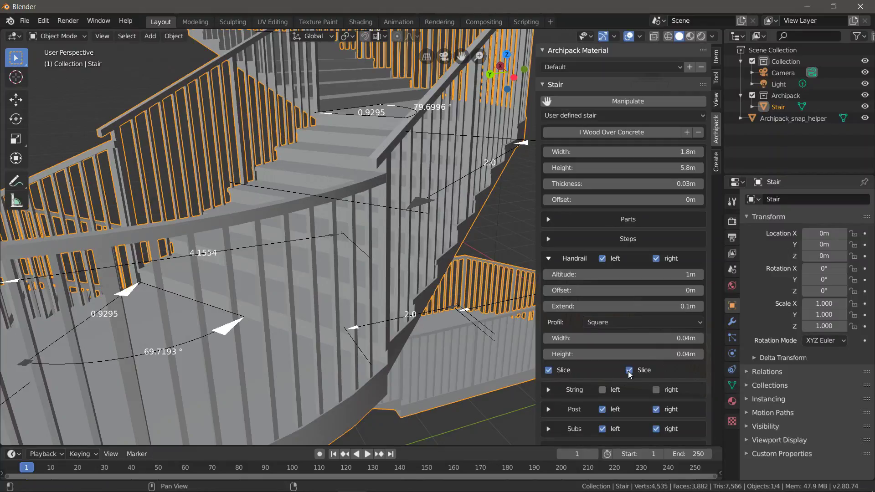
click(629, 370)
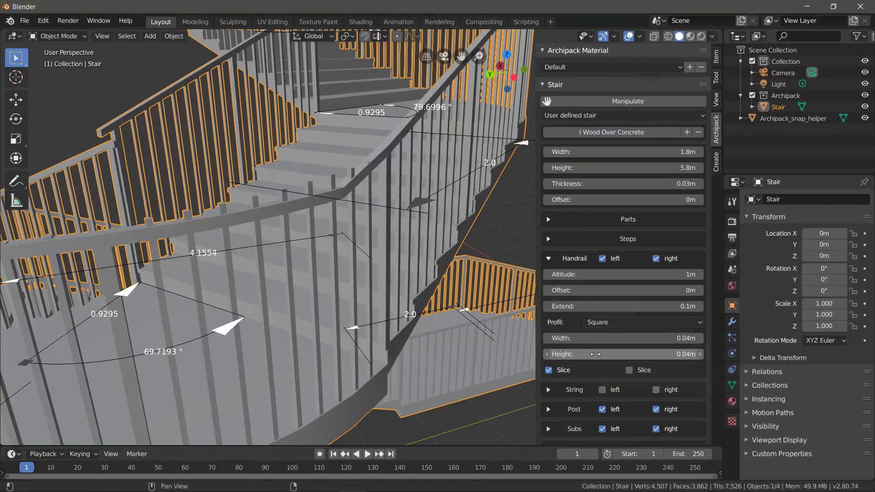
click(630, 370)
scroll(382, 291, down, 2)
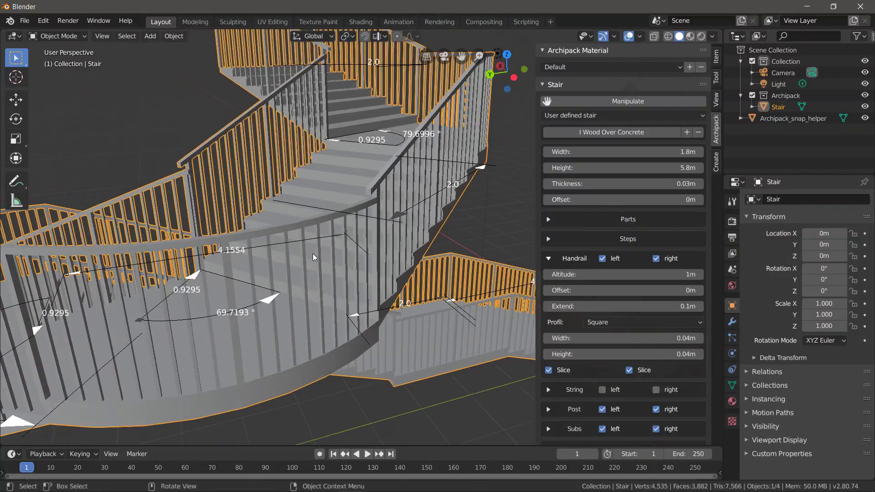
scroll(183, 267, up, 2)
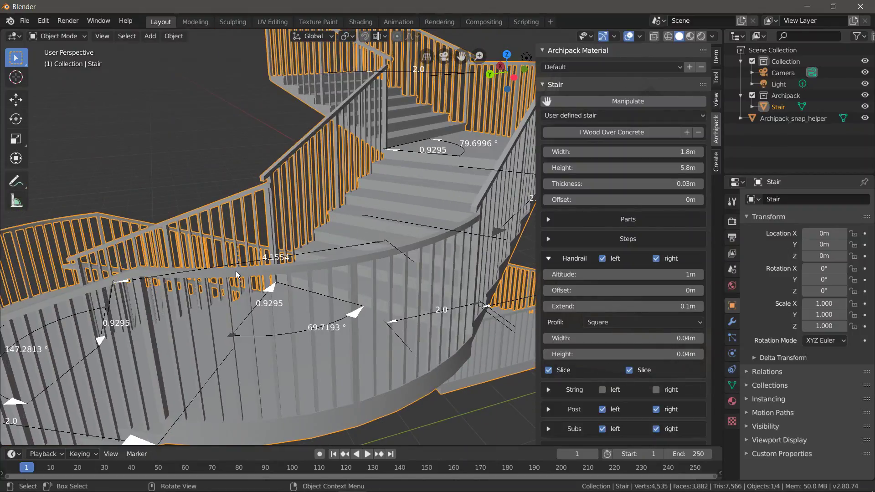
scroll(236, 271, up, 3)
middle_drag(263, 294, 392, 237)
scroll(299, 292, down, 4)
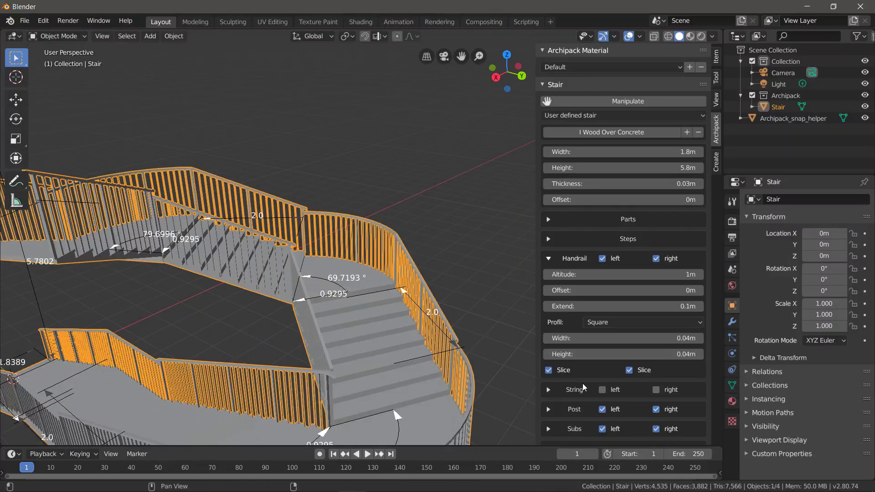
Add stringers on the left and right sides, then switch on the left rail.
click(602, 390)
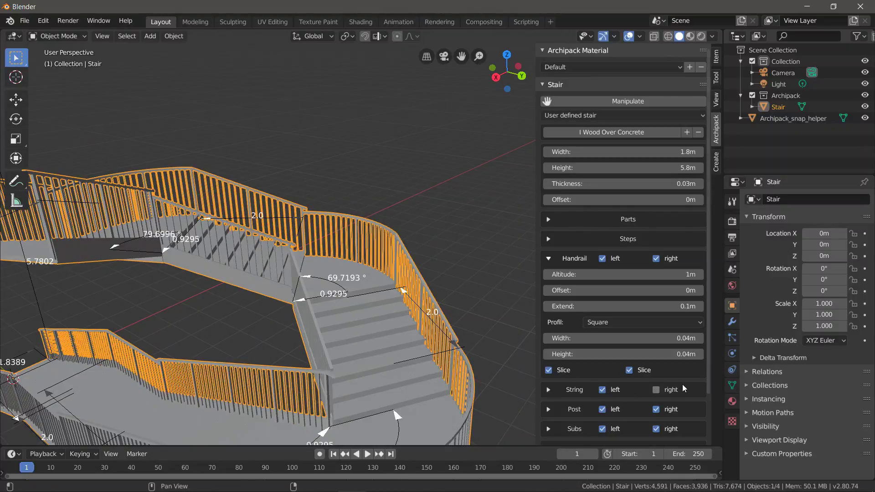
click(657, 390)
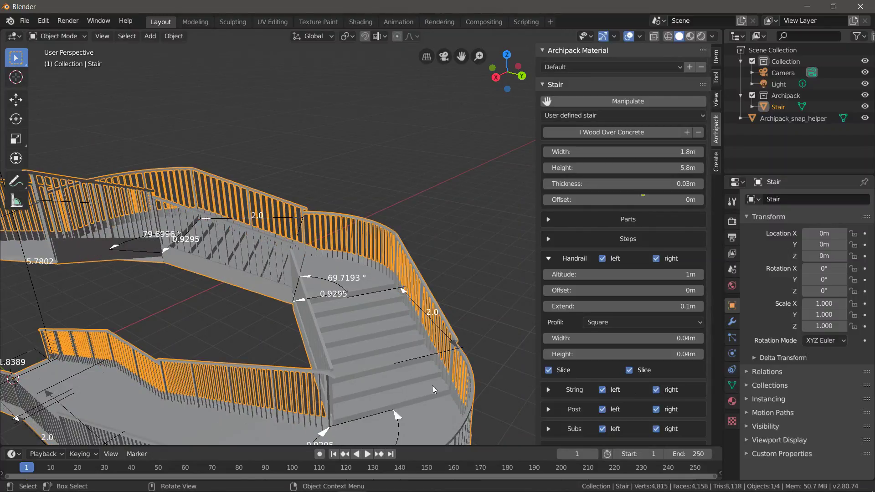
shift+middle_drag(444, 378, 435, 264)
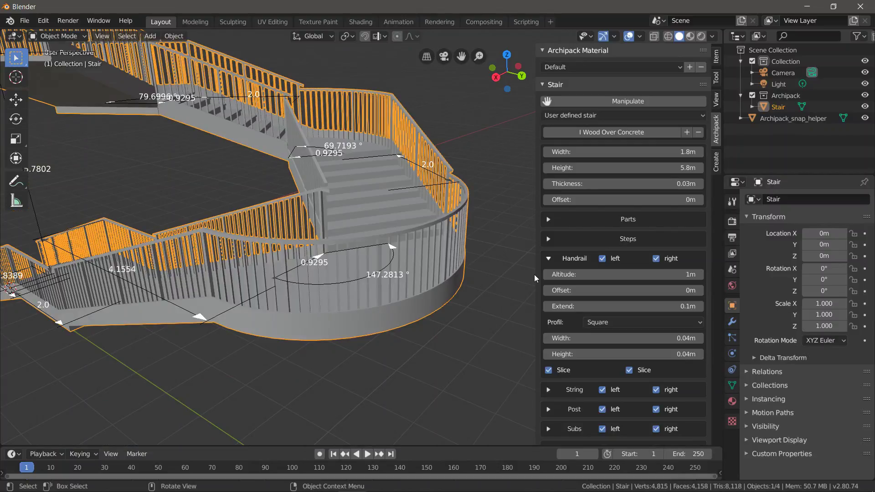
click(605, 390)
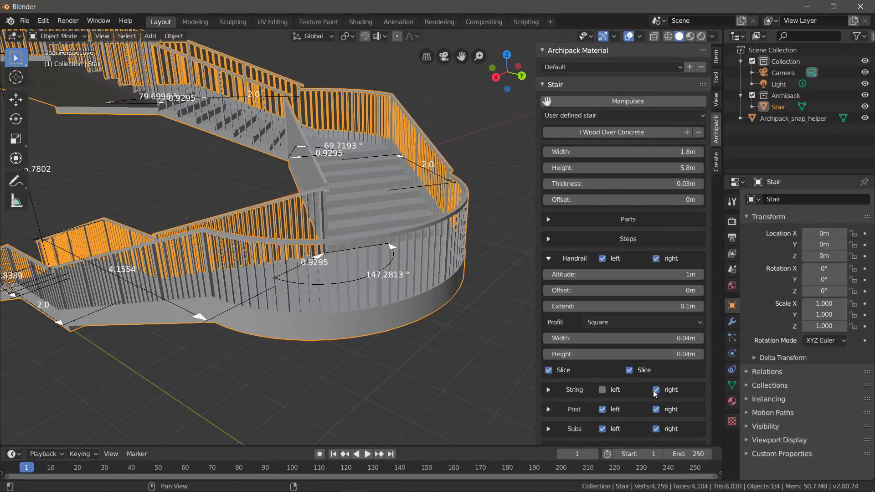
click(610, 389)
scroll(632, 402, down, 3)
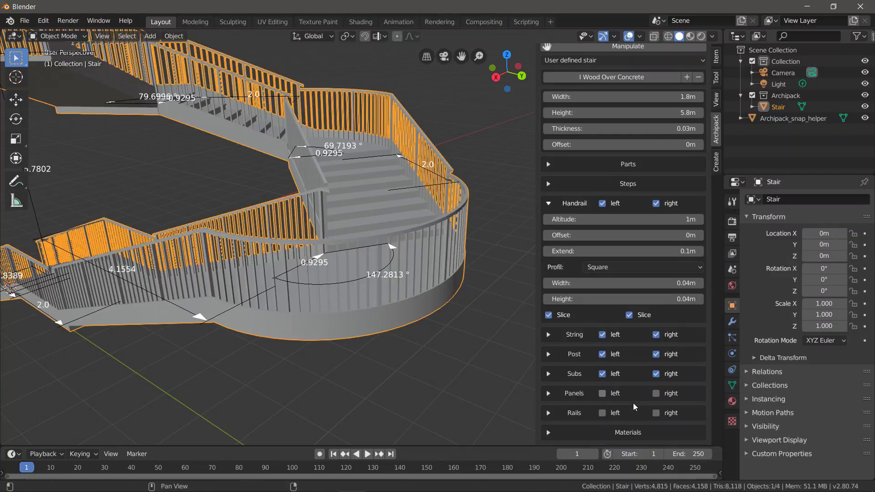
click(602, 414)
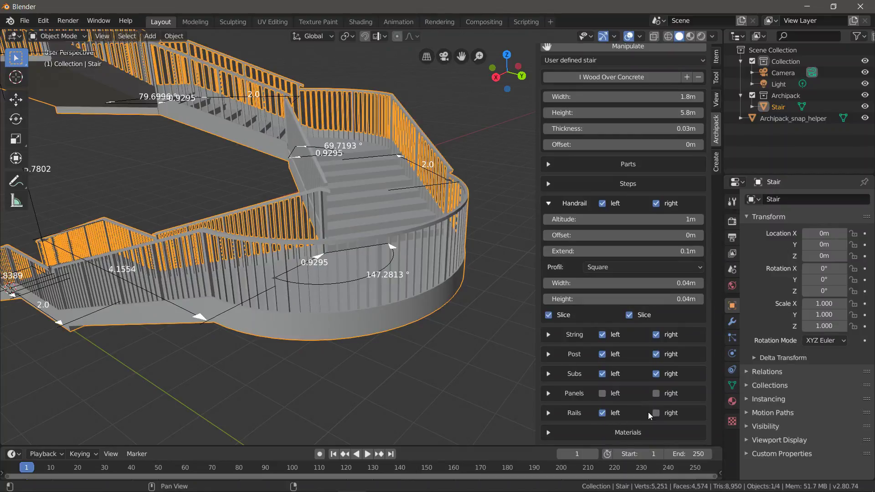
Turn on right rails and set 2 rails at altitudes 0.39 m and 0.72 m.
click(656, 413)
click(548, 411)
scroll(604, 360, down, 6)
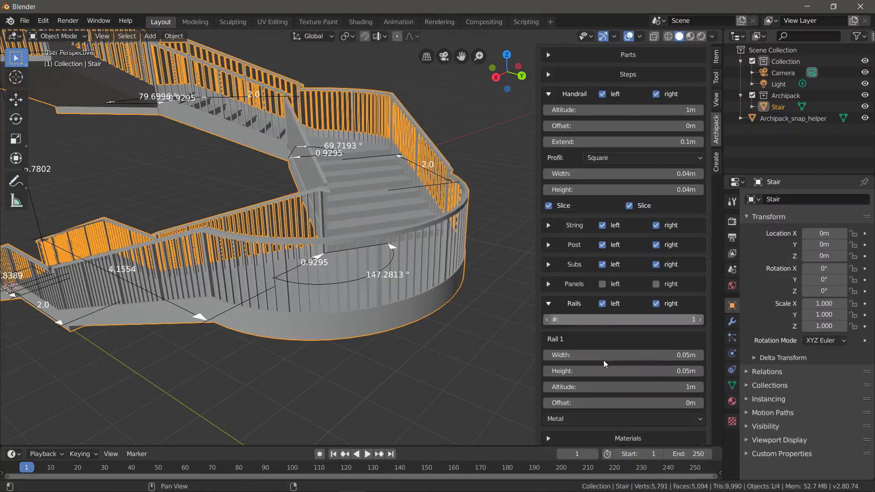
click(700, 313)
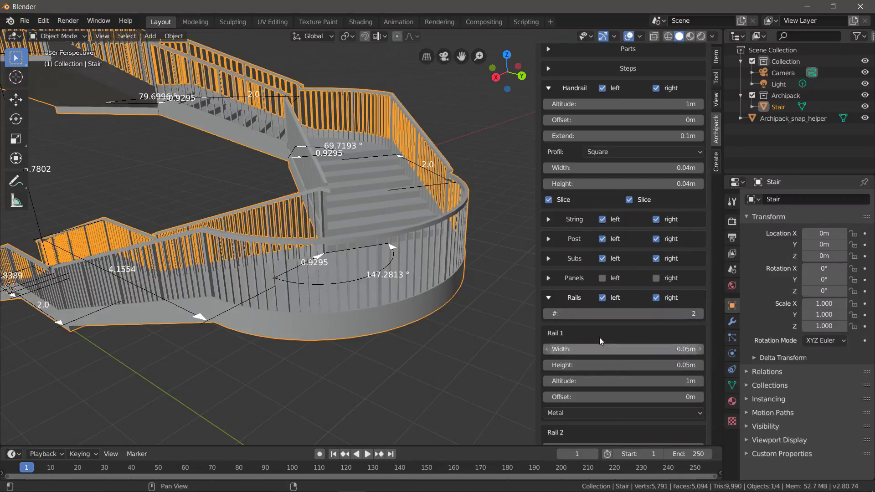
scroll(612, 361, down, 5)
scroll(650, 347, down, 1)
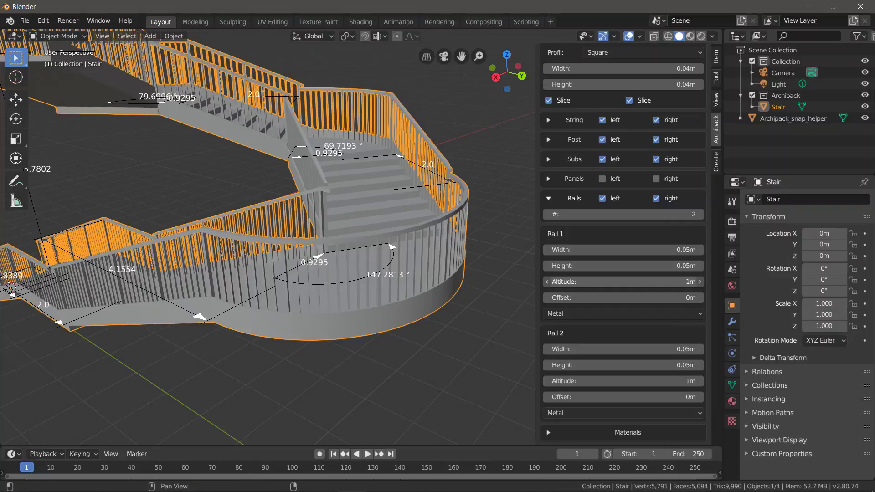
drag(643, 282, 607, 285)
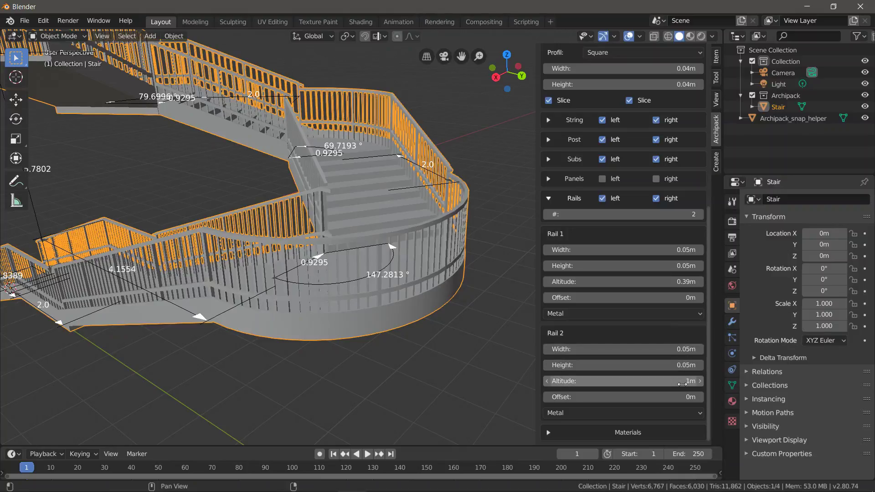
drag(664, 385, 651, 374)
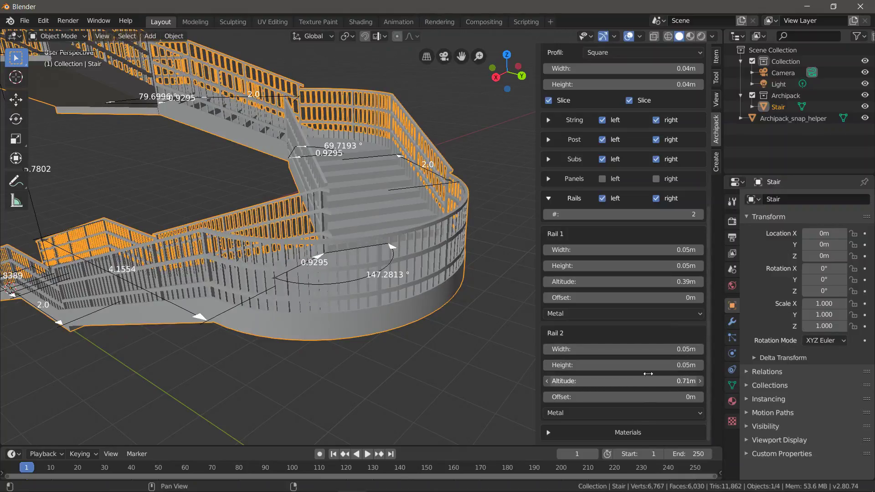
middle_drag(345, 237, 393, 301)
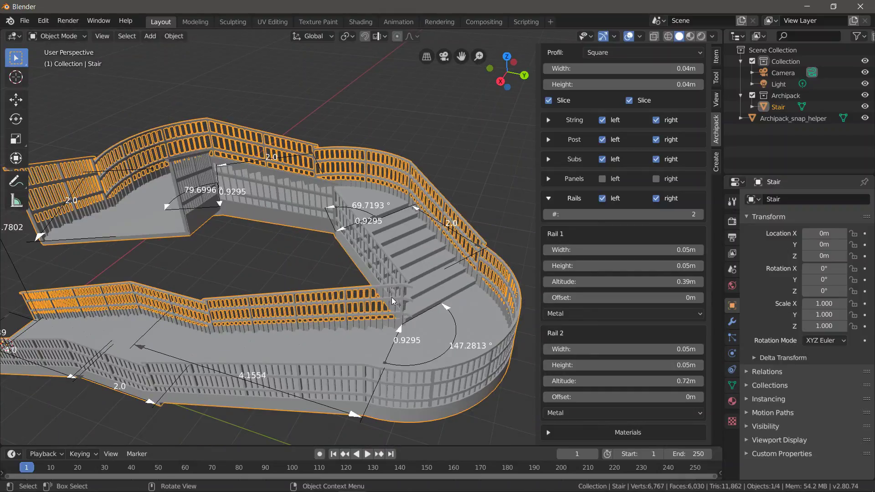
scroll(357, 260, down, 2)
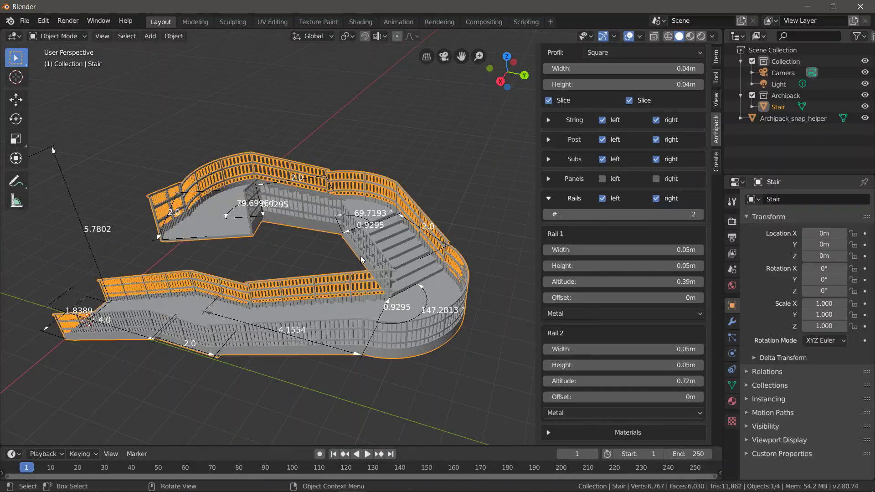
middle_drag(361, 259, 249, 201)
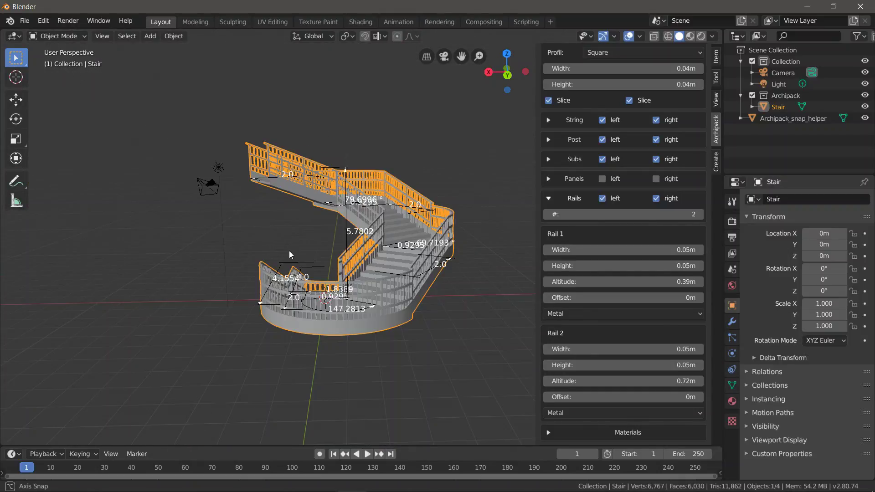
middle_drag(290, 251, 373, 190)
scroll(374, 189, up, 6)
scroll(373, 189, up, 4)
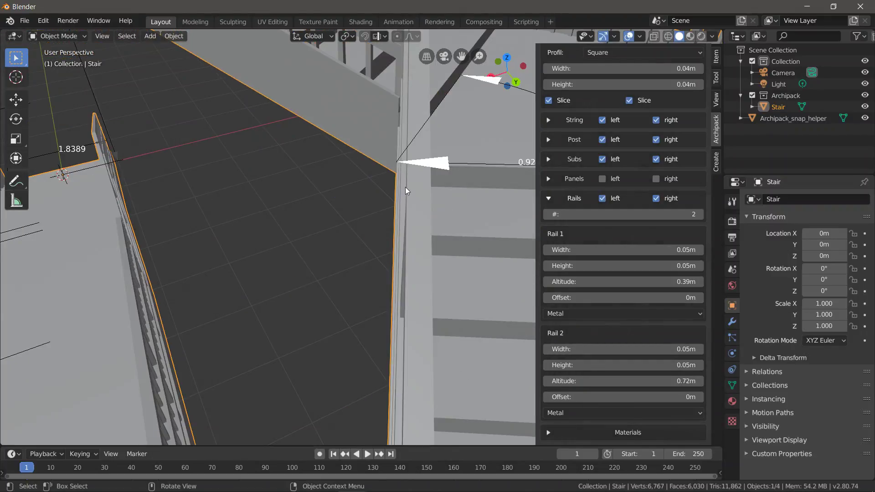
scroll(405, 187, down, 3)
scroll(285, 72, down, 5)
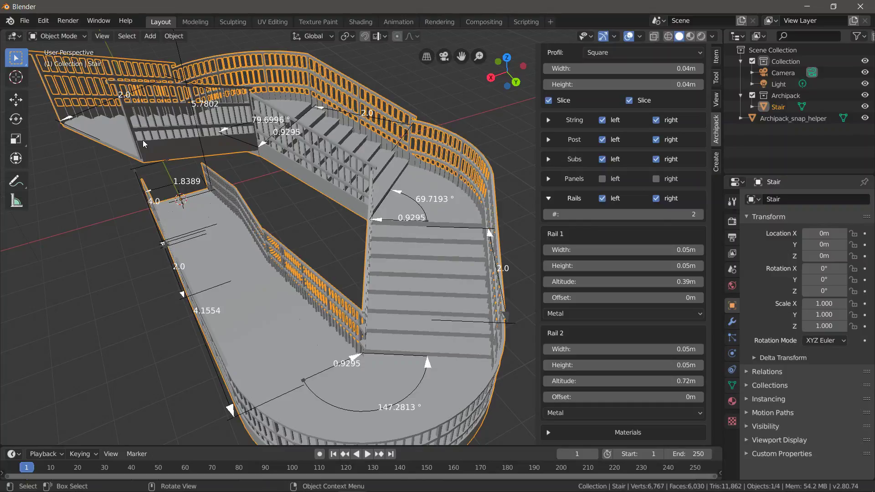
middle_drag(236, 146, 275, 194)
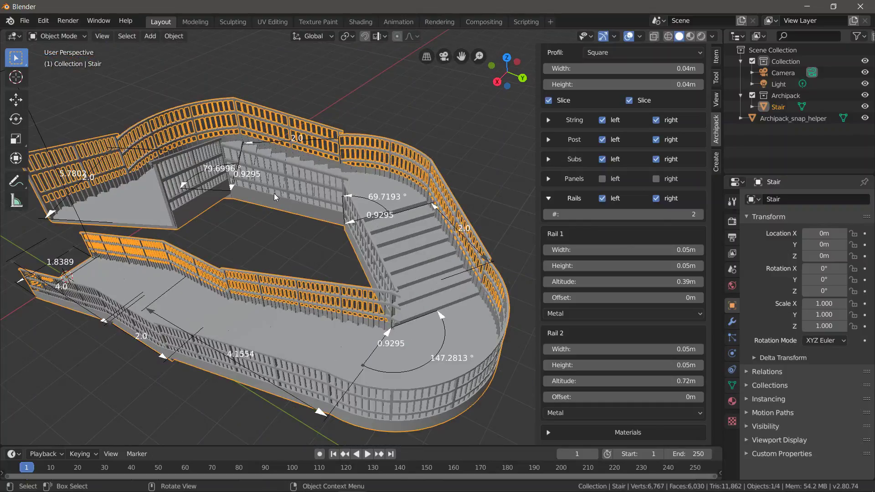